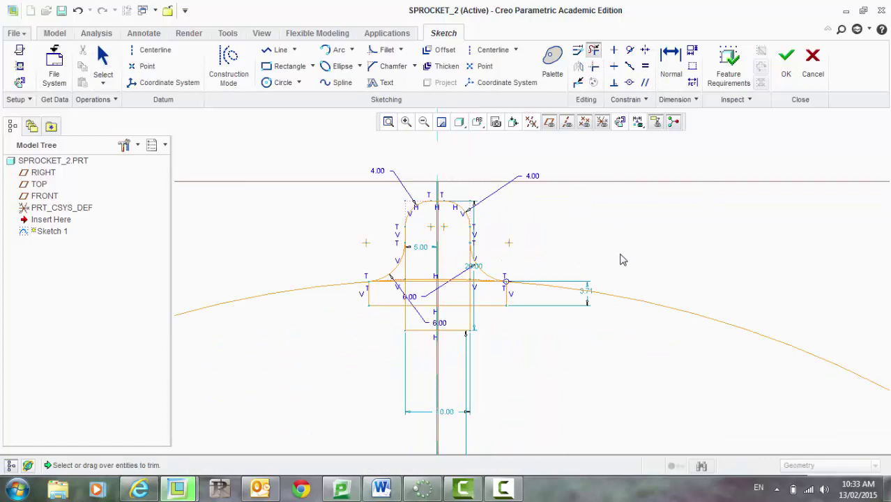
Trim away the large 300 mm circle outside the tooth profile, keeping only the arc between the two 6 mm fillets
drag(633, 302, 652, 265)
scroll(628, 223, down, 3)
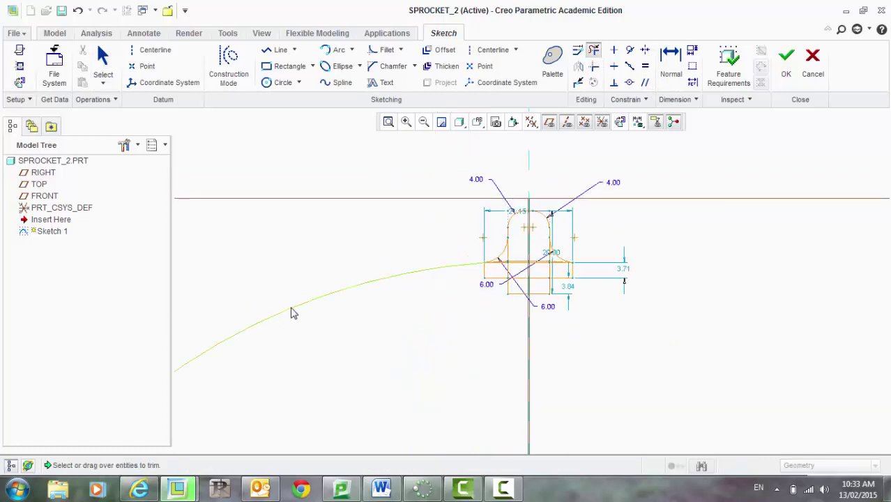
click(312, 301)
scroll(350, 231, down, 2)
scroll(440, 299, down, 2)
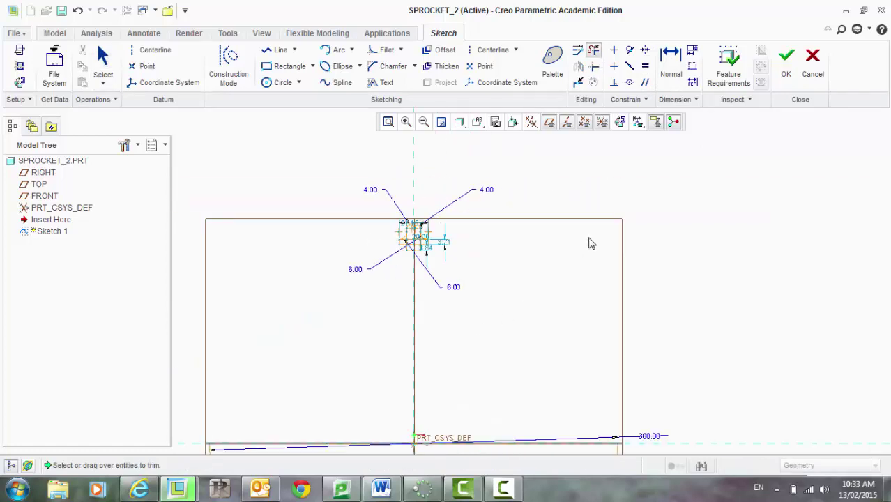
scroll(589, 244, down, 2)
click(404, 371)
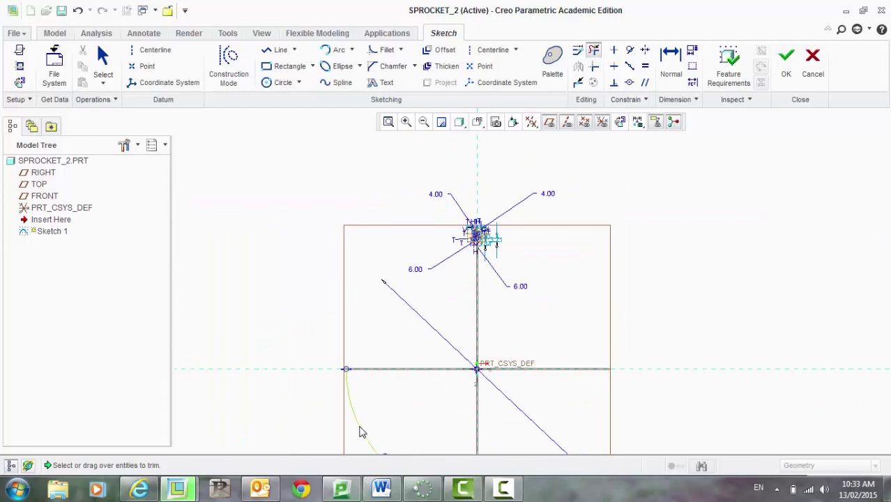
drag(362, 436, 462, 270)
Trim the vertical line segments between each 6 mm fillet and the circle arc on both sides of the tooth
scroll(485, 249, up, 8)
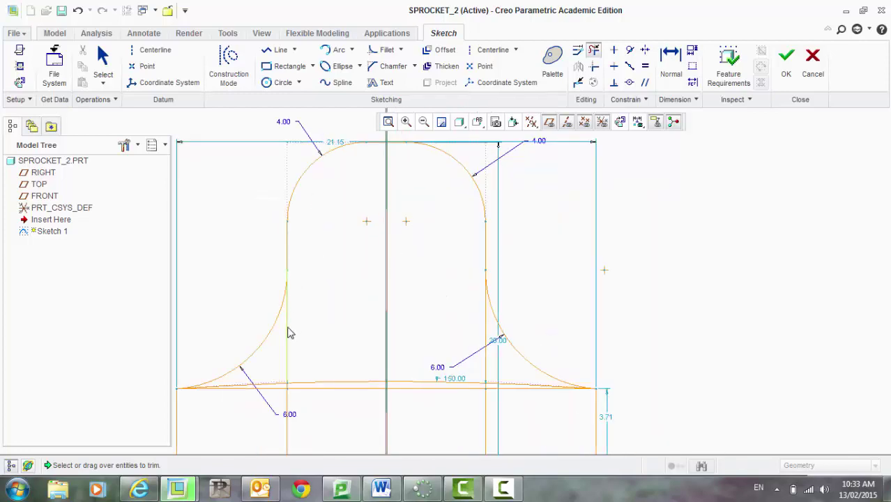
click(288, 329)
click(493, 340)
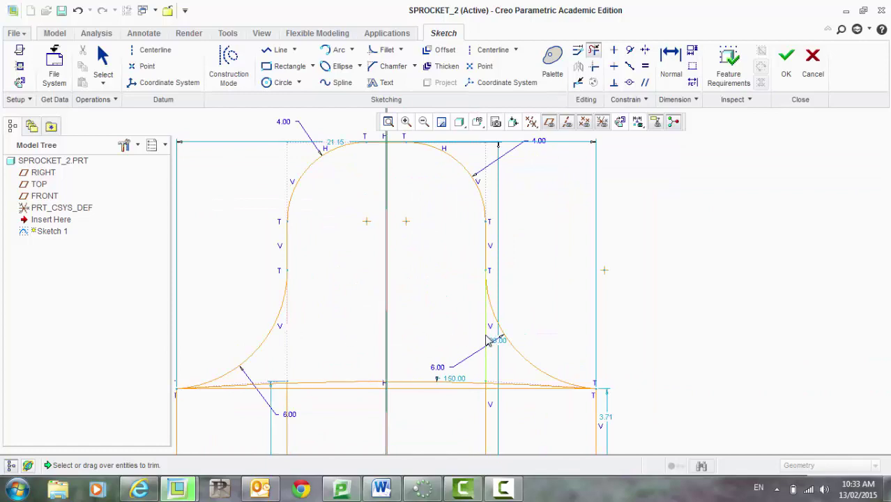
Trim the remaining circle arc and the horizontal line segments that cross the tooth base between the two fillets
scroll(449, 253, down, 4)
scroll(469, 303, up, 4)
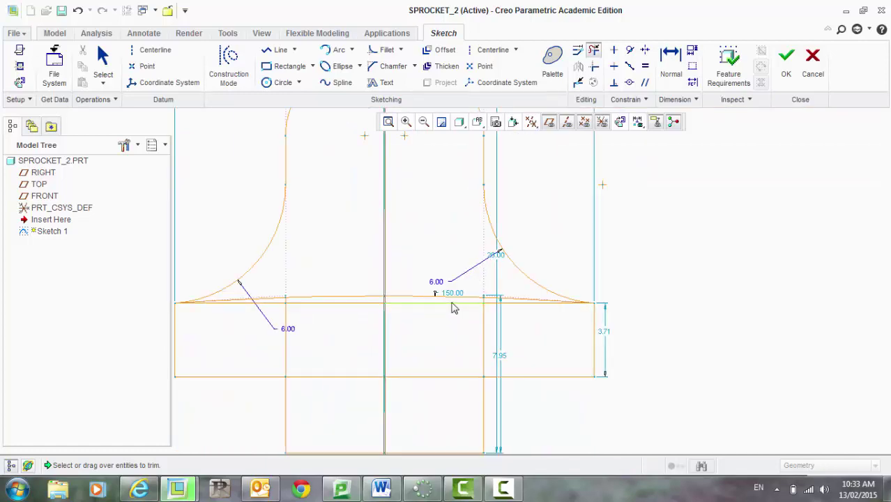
click(453, 302)
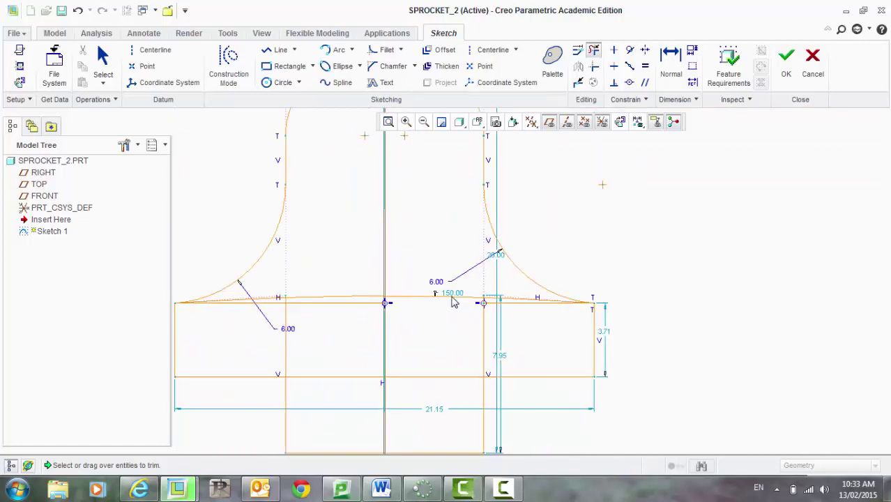
click(511, 306)
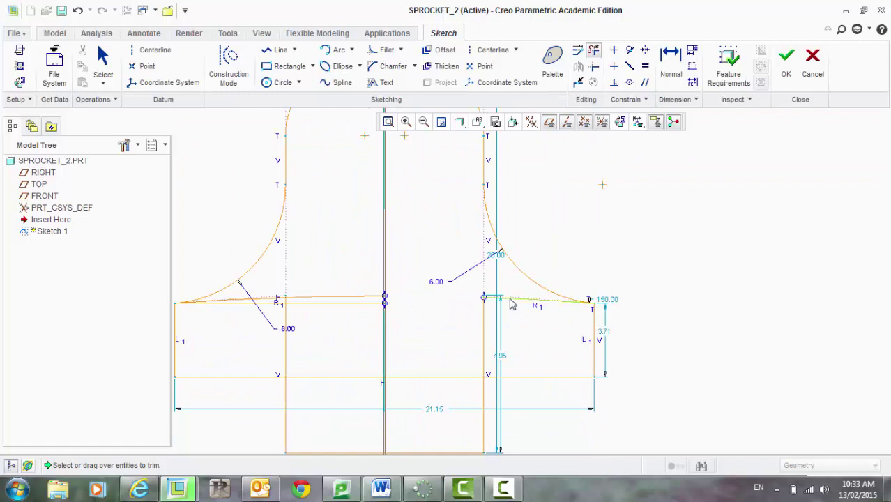
click(356, 301)
click(253, 305)
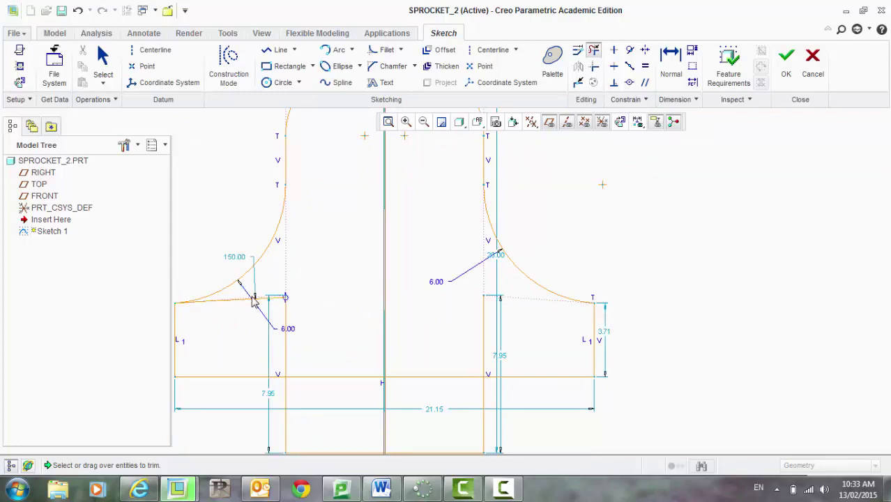
Trim the leftover narrow rectangle lines inside and below the base, leaving one closed tooth outline
scroll(356, 272, up, 2)
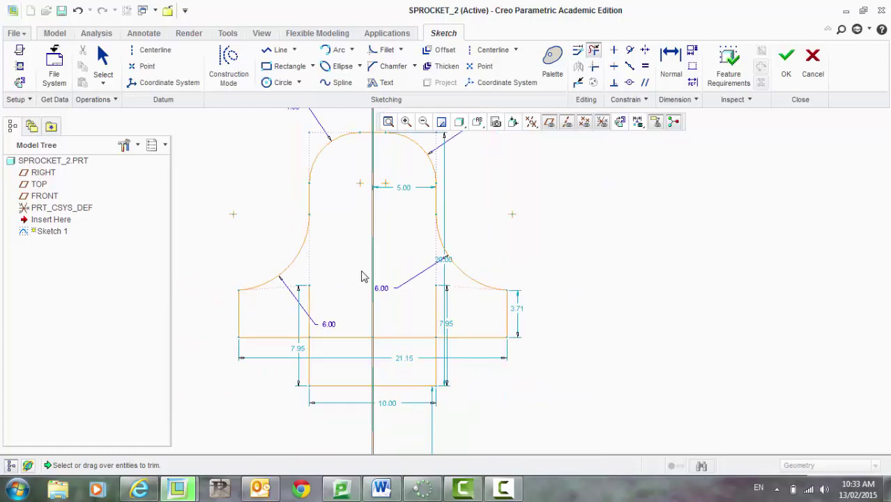
click(436, 310)
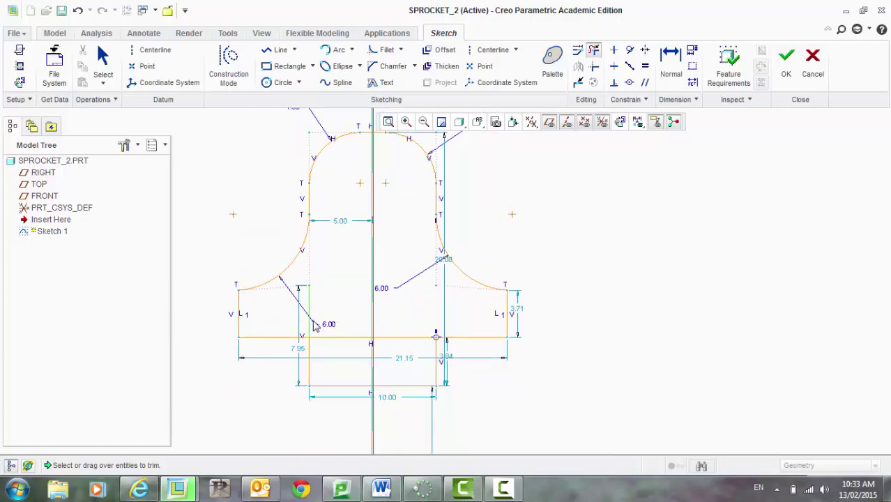
click(315, 383)
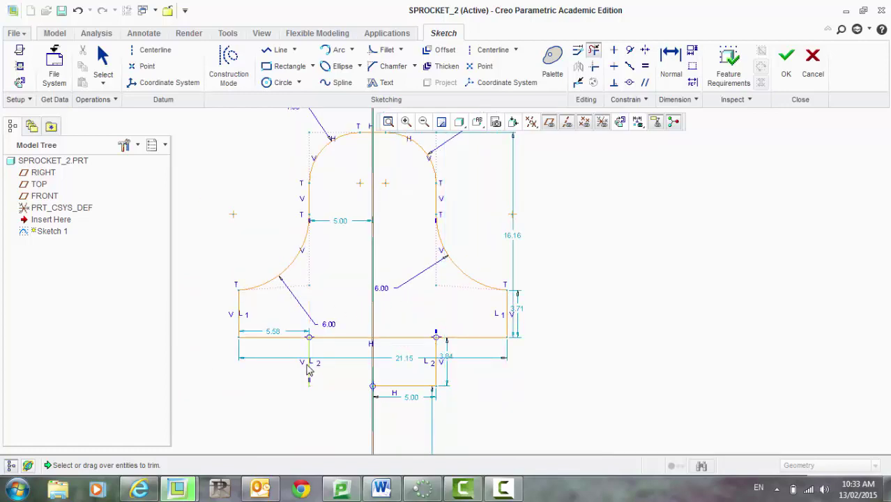
click(310, 366)
click(389, 385)
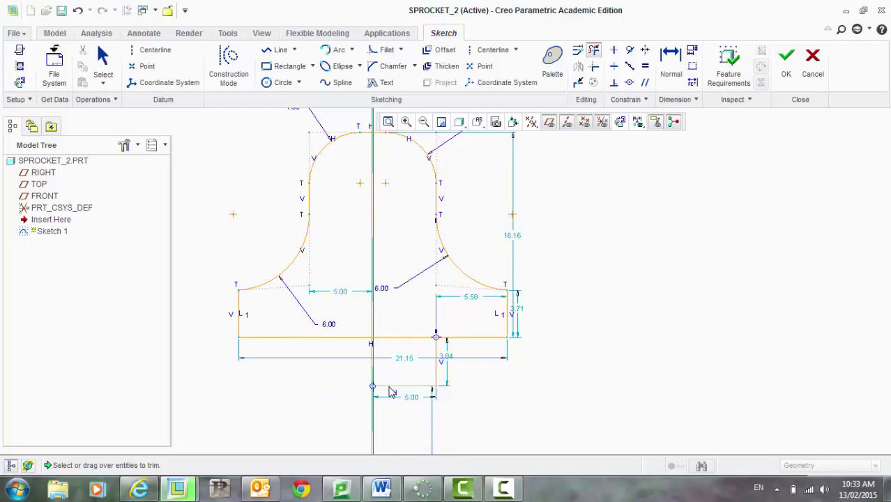
click(435, 369)
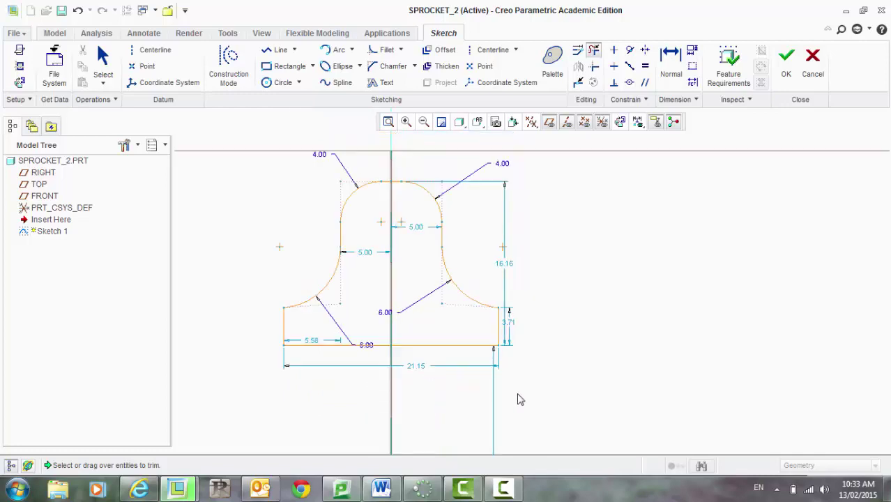
Check the trimmed outline and finish the tooth profile sketch
scroll(657, 373, up, 2)
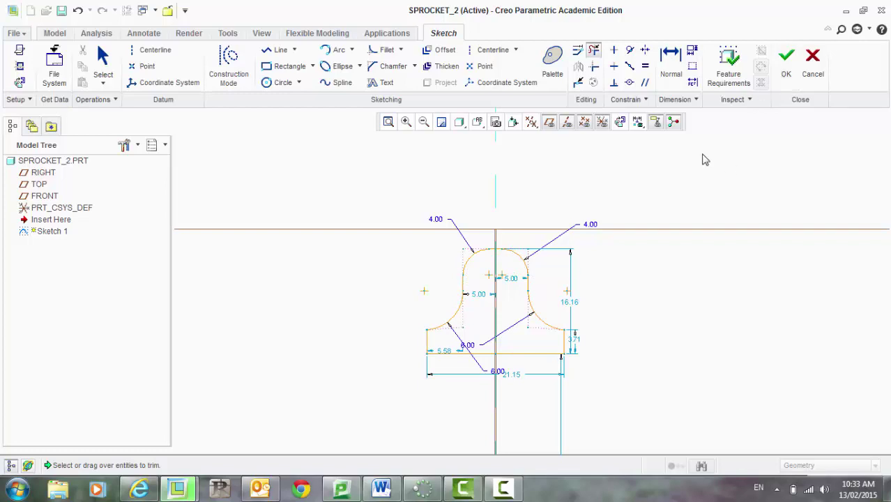
scroll(532, 304, down, 3)
scroll(548, 225, up, 3)
scroll(548, 400, down, 4)
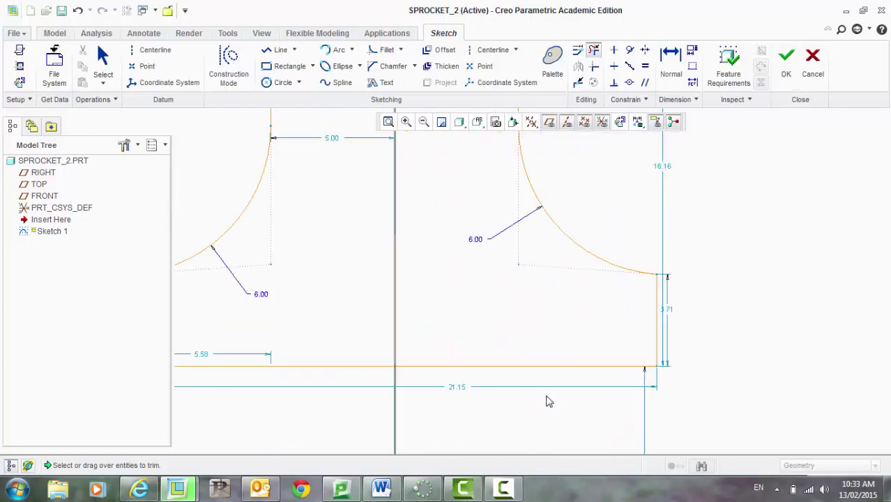
scroll(443, 403, up, 1)
scroll(289, 378, up, 3)
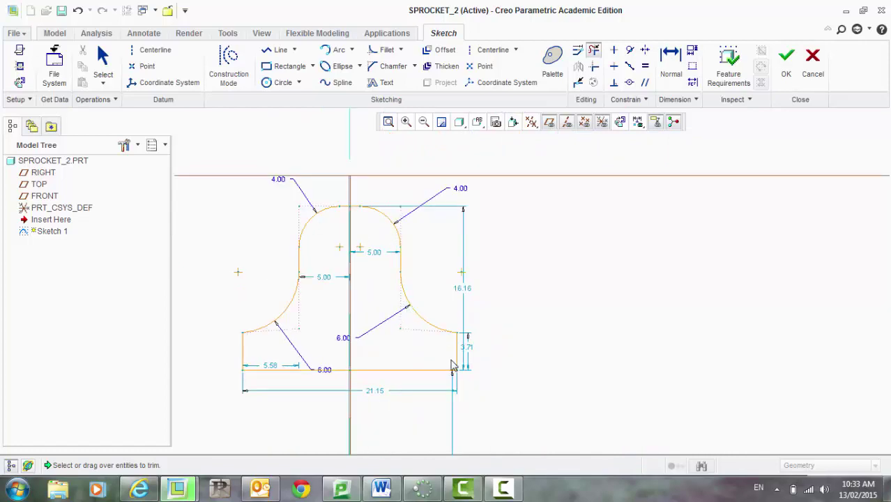
click(787, 62)
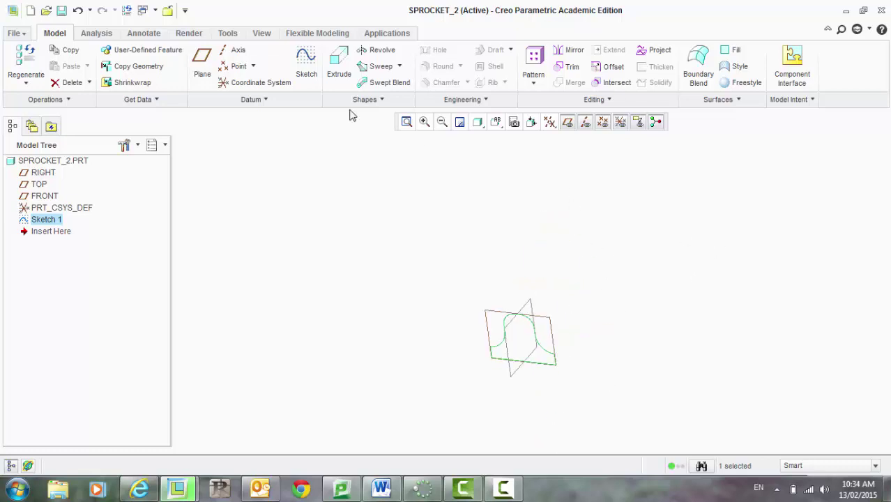
Extrude the tooth profile sketch to a depth of 10 mm
click(328, 75)
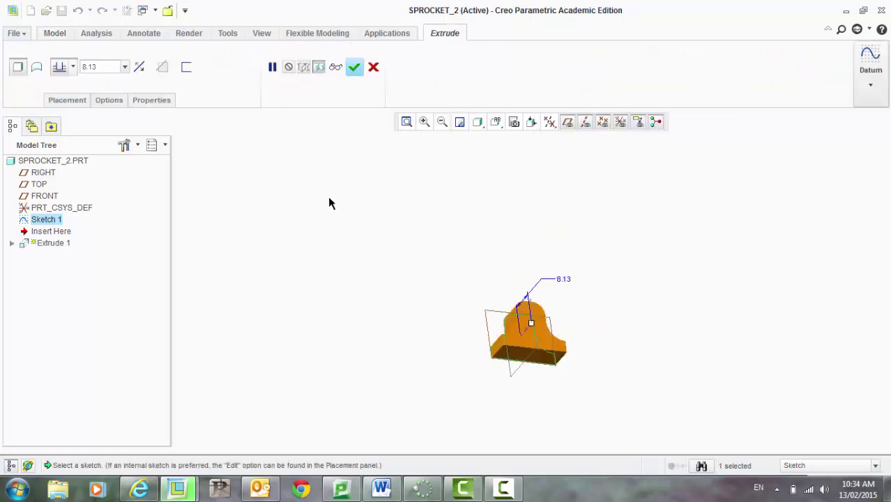
drag(93, 70, 82, 68)
text(10)
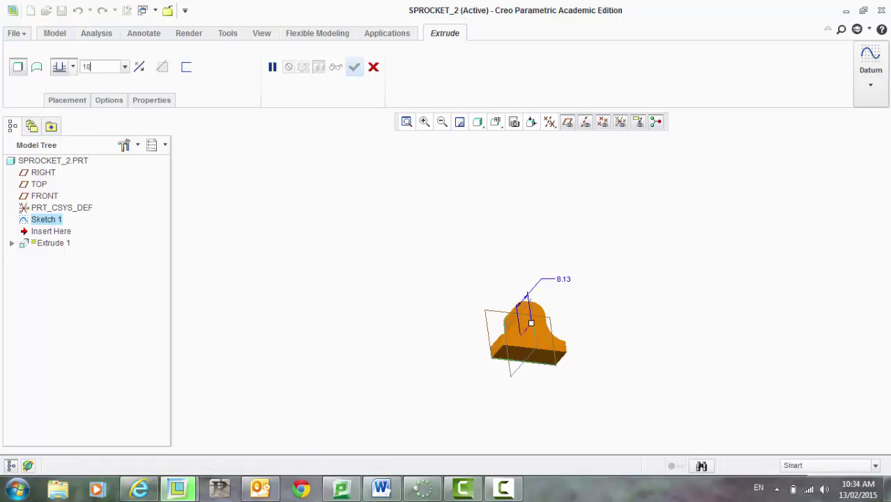
key(Return)
scroll(402, 211, down, 5)
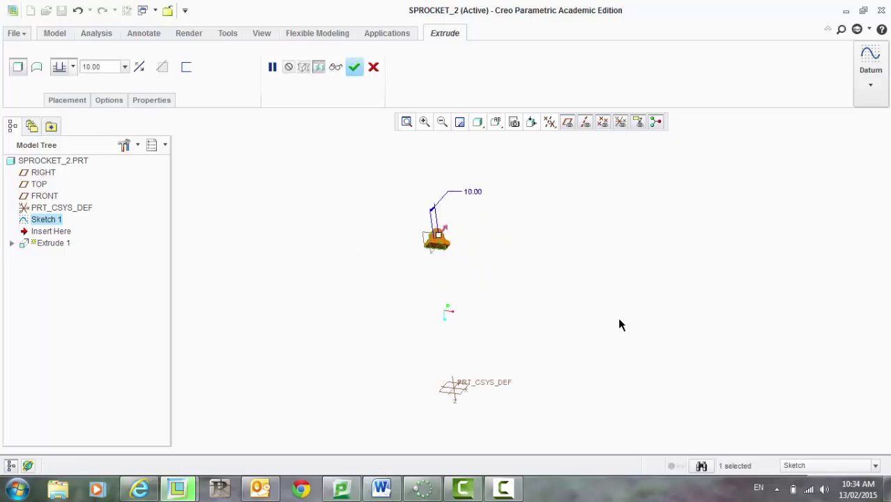
click(358, 71)
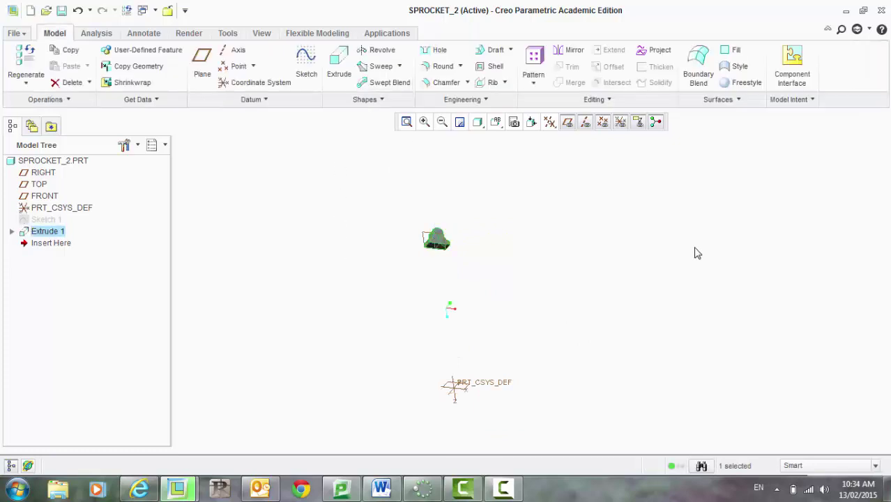
Start a new sketch on the TOP plane with RIGHT as the right-facing reference, viewed square to the sketch plane
key(ctrl+d)
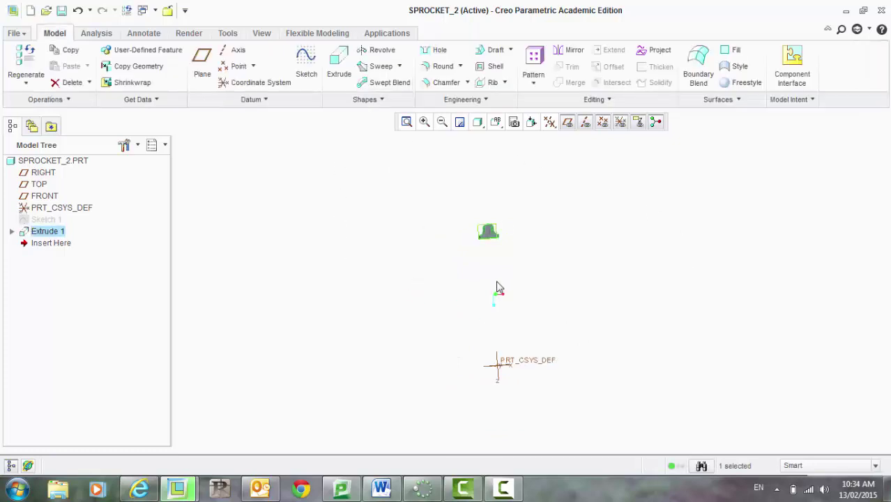
click(301, 65)
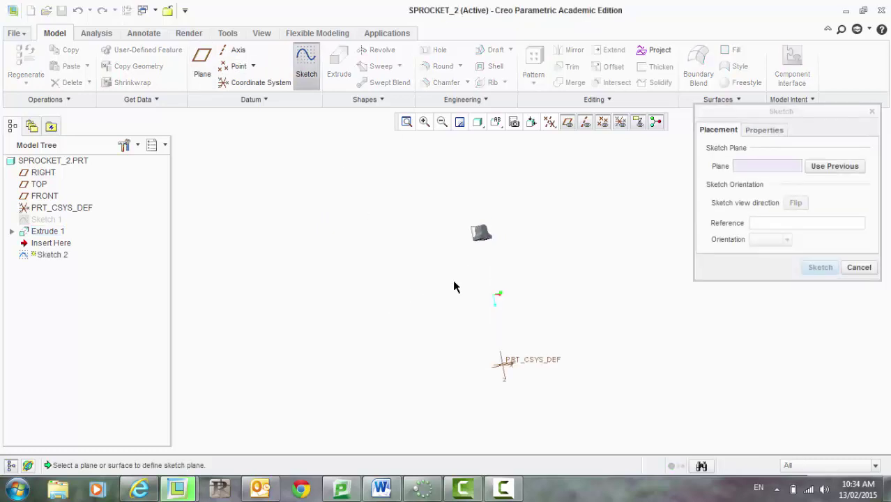
click(473, 236)
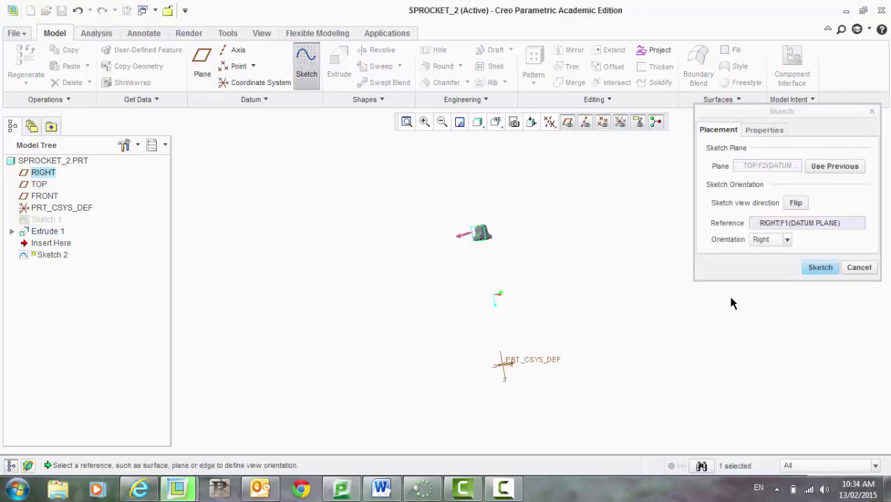
click(813, 272)
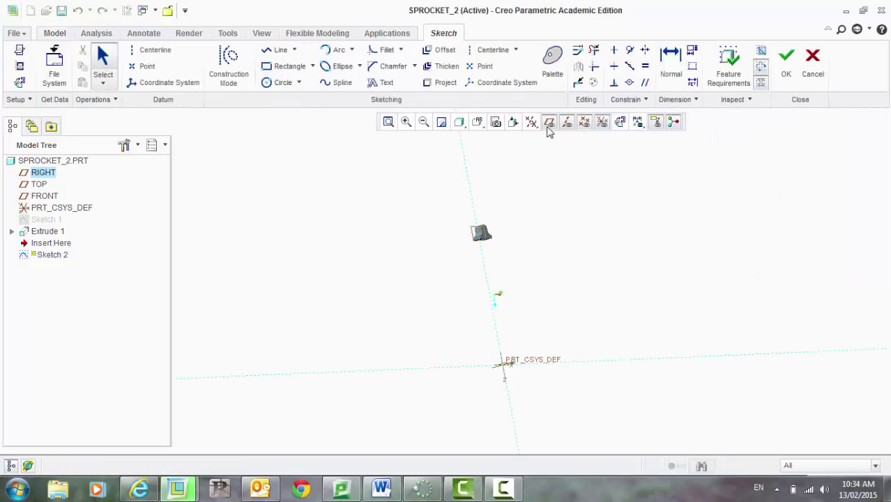
click(619, 123)
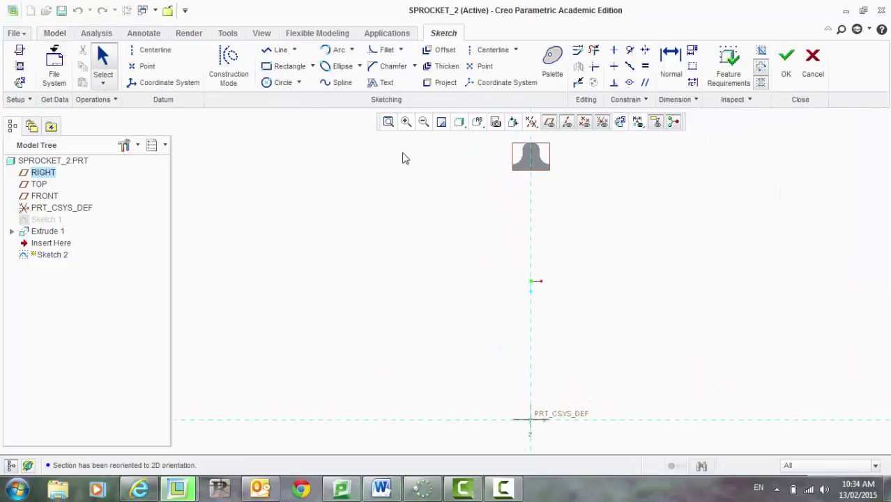
click(276, 84)
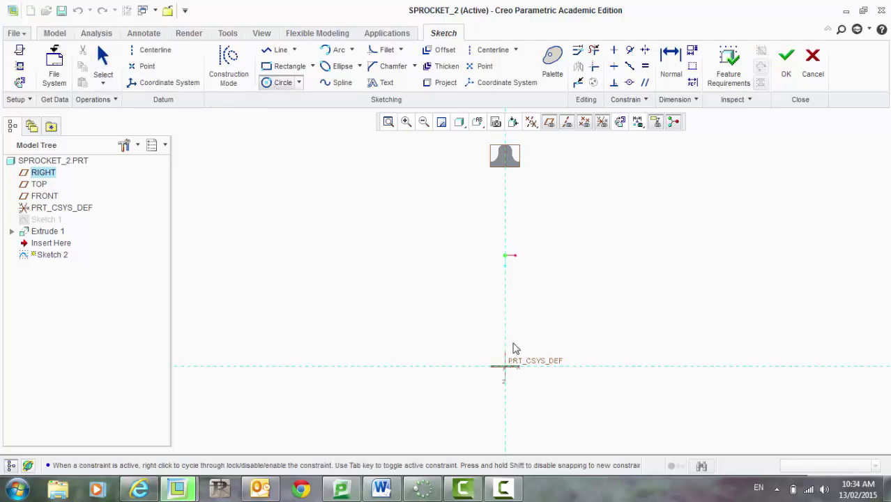
click(505, 366)
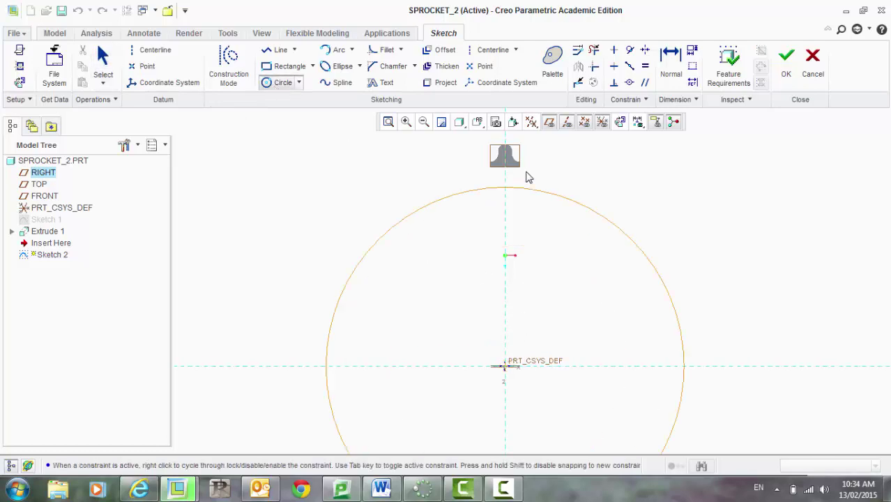
middle_click(565, 232)
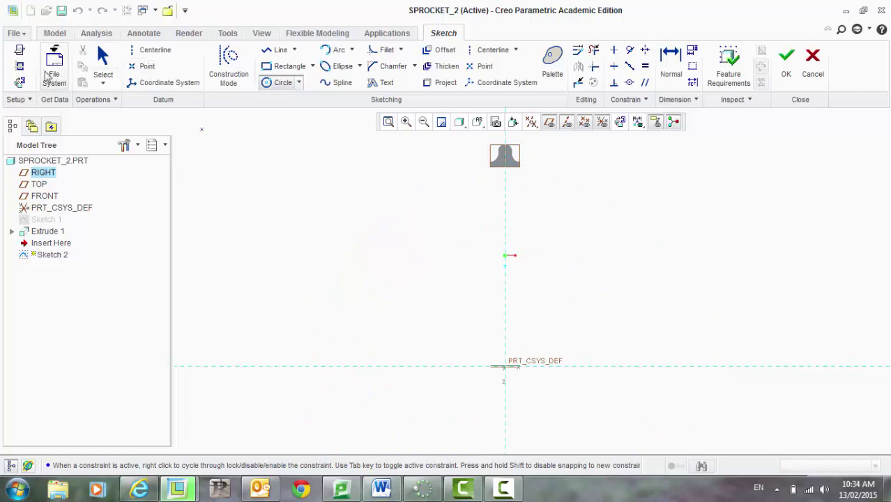
Add the two vertices where the tooth's curved flanks meet its straight base sides as sketch references
scroll(537, 154, up, 5)
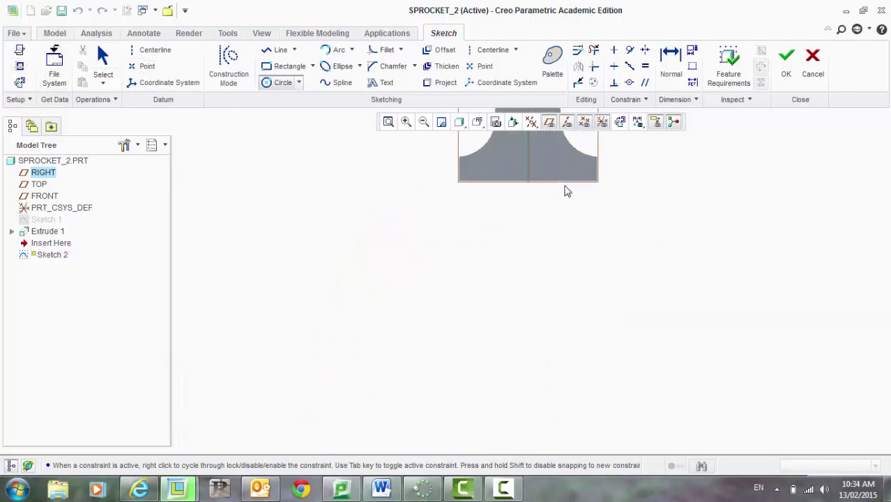
scroll(567, 191, up, 1)
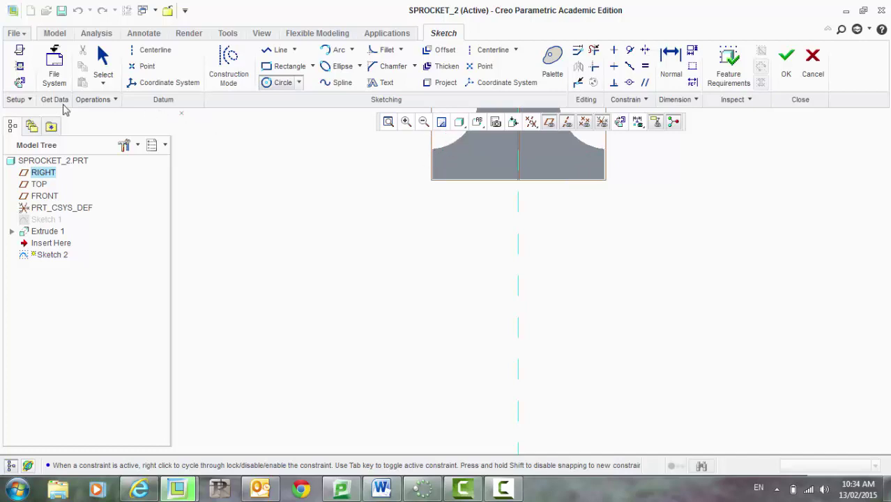
click(20, 67)
scroll(526, 251, down, 2)
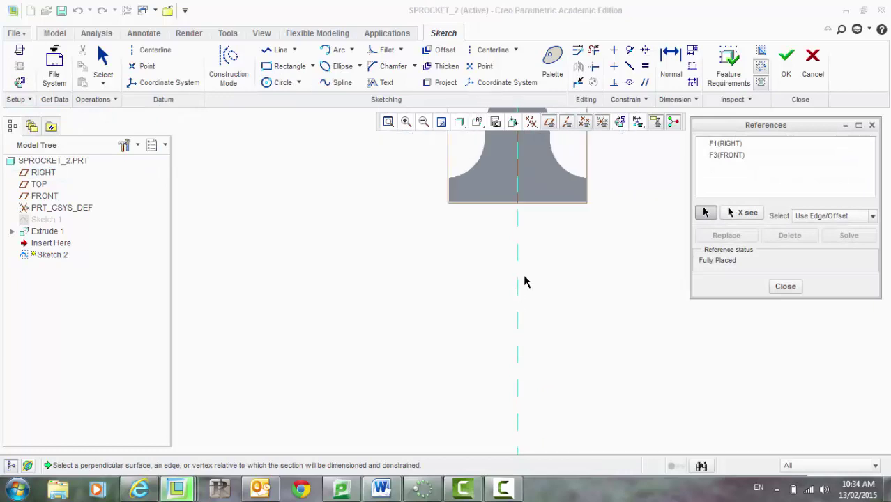
scroll(589, 174, down, 3)
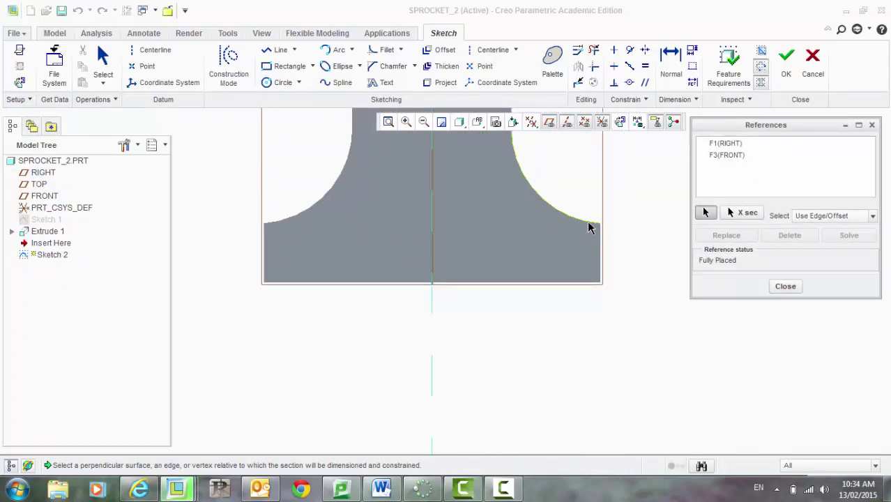
scroll(600, 227, down, 2)
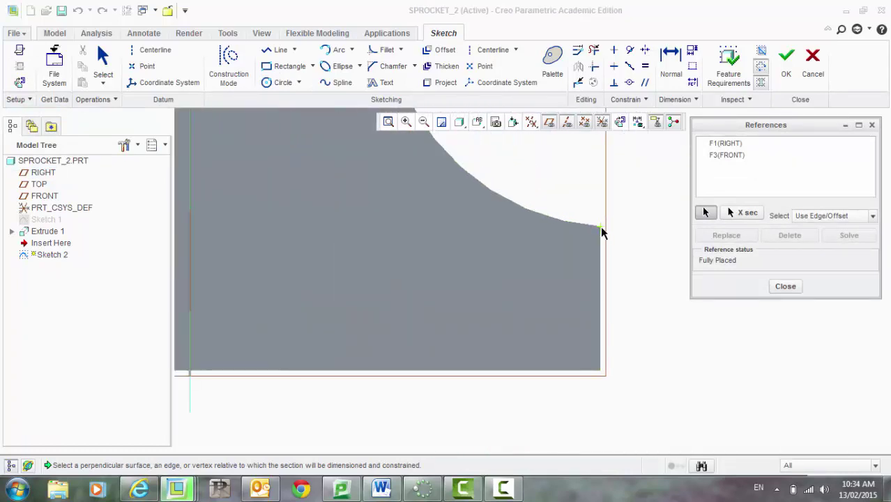
click(600, 227)
scroll(643, 250, up, 3)
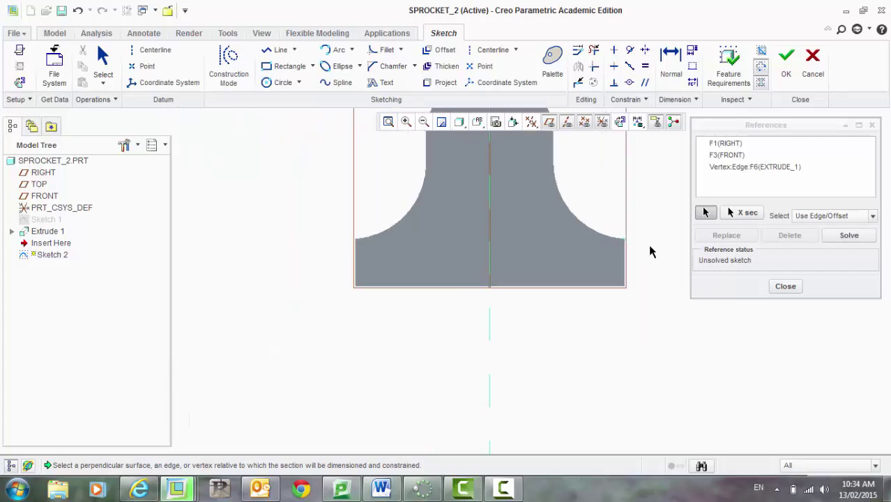
scroll(353, 238, down, 3)
click(350, 231)
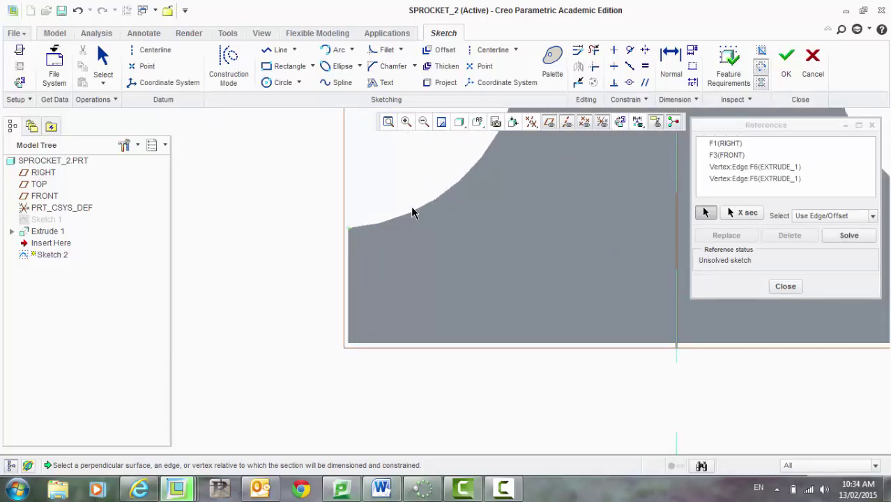
Add the straight sides and bottom edge of the tooth base as sketch references and finish the reference selection
scroll(291, 204, up, 3)
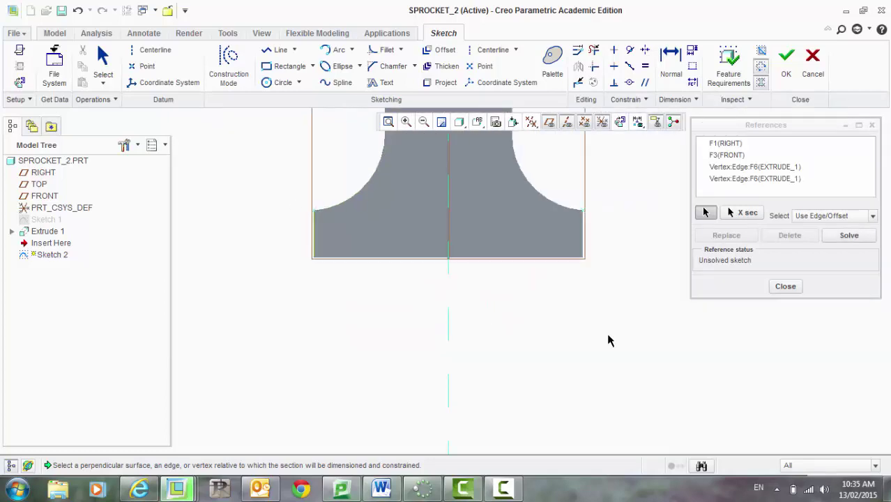
scroll(583, 215, down, 3)
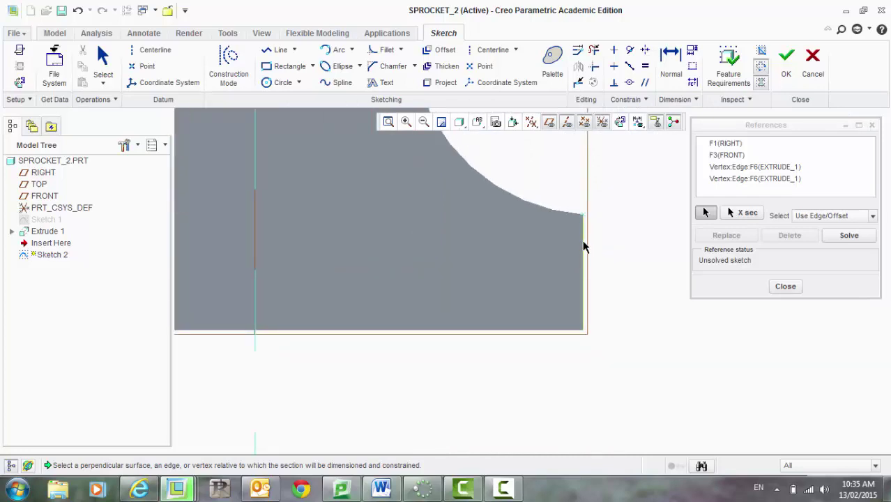
click(601, 253)
scroll(601, 253, up, 3)
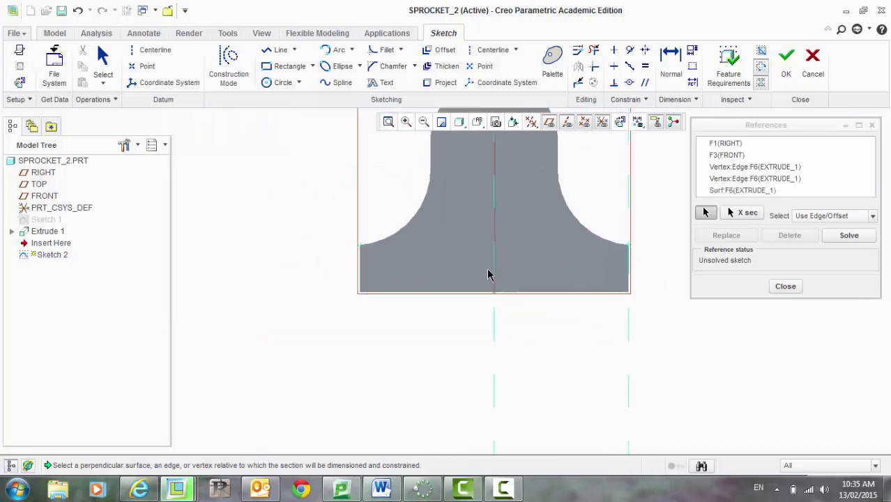
click(362, 270)
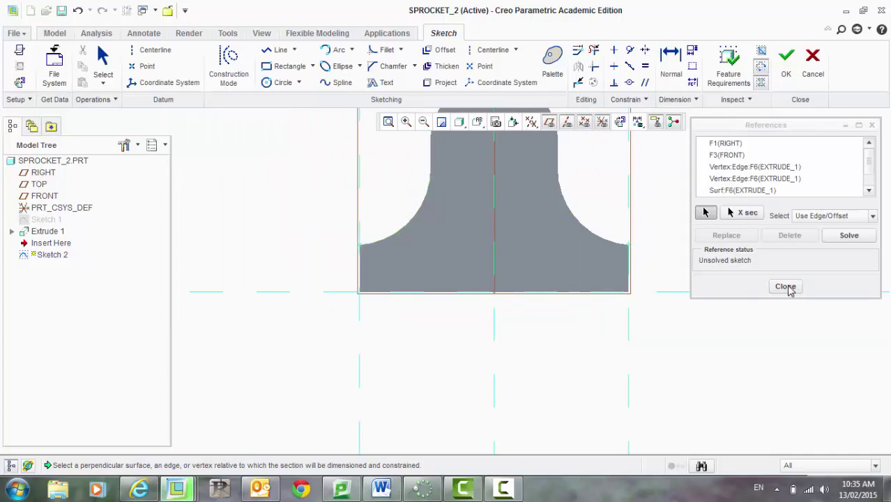
scroll(419, 241, up, 4)
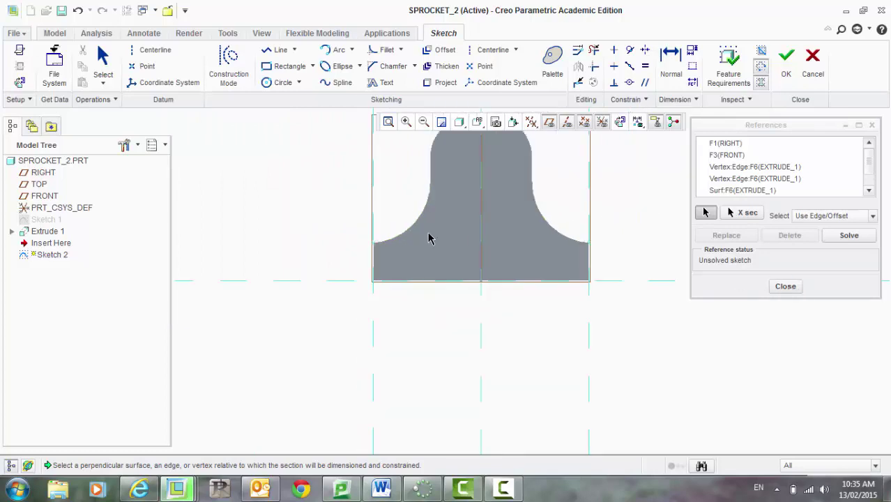
Draw a circle centred on the origin through the referenced flank vertices of the tooth, and finish the sketch
click(278, 50)
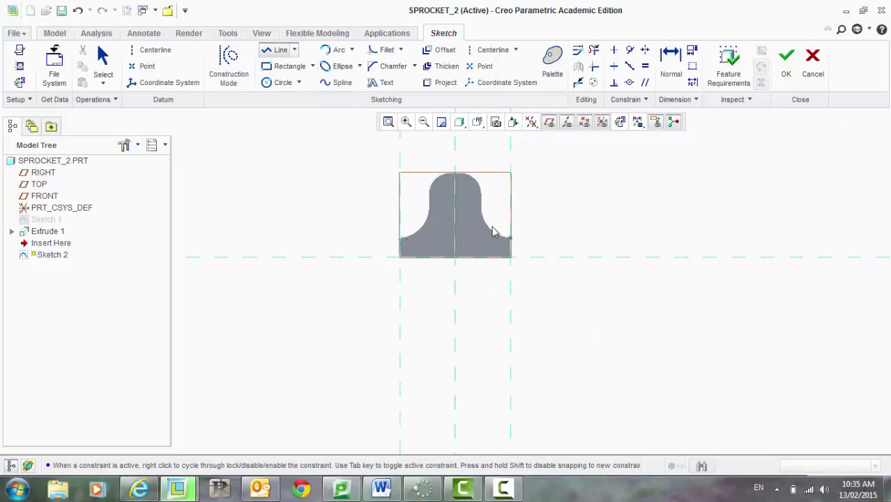
scroll(695, 205, up, 3)
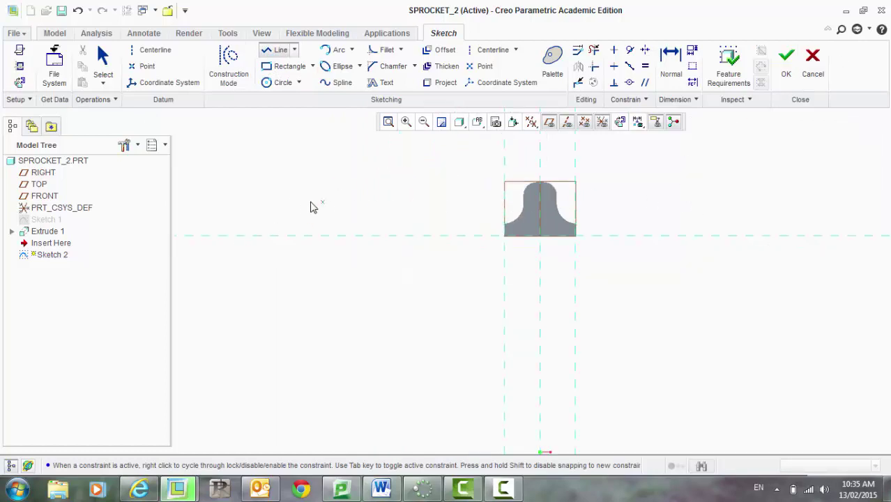
click(280, 82)
scroll(246, 160, up, 1)
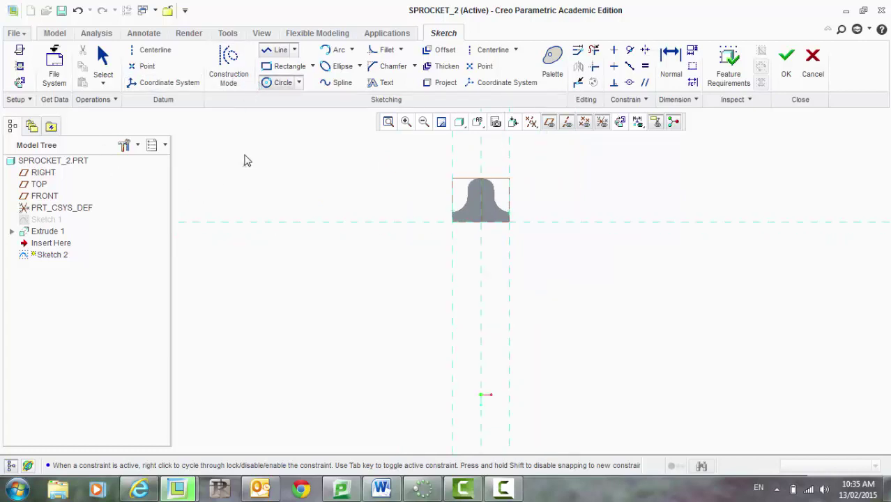
scroll(245, 161, up, 2)
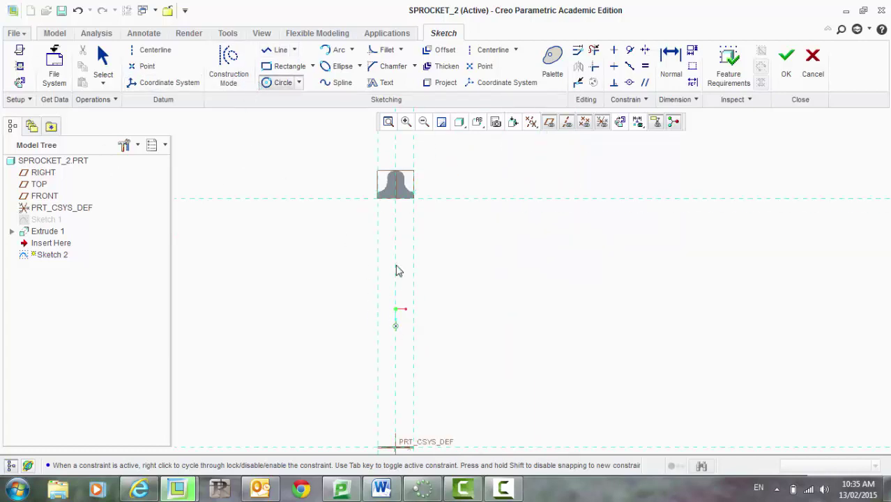
scroll(398, 270, up, 2)
click(401, 372)
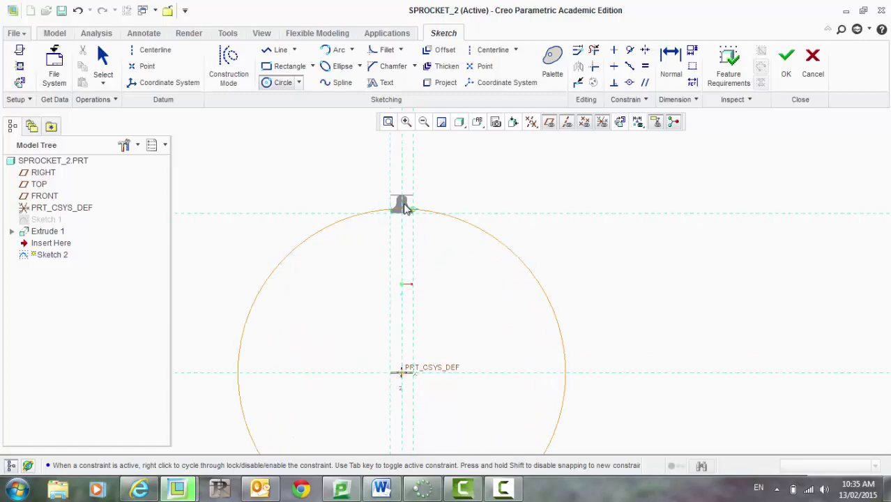
scroll(405, 208, down, 5)
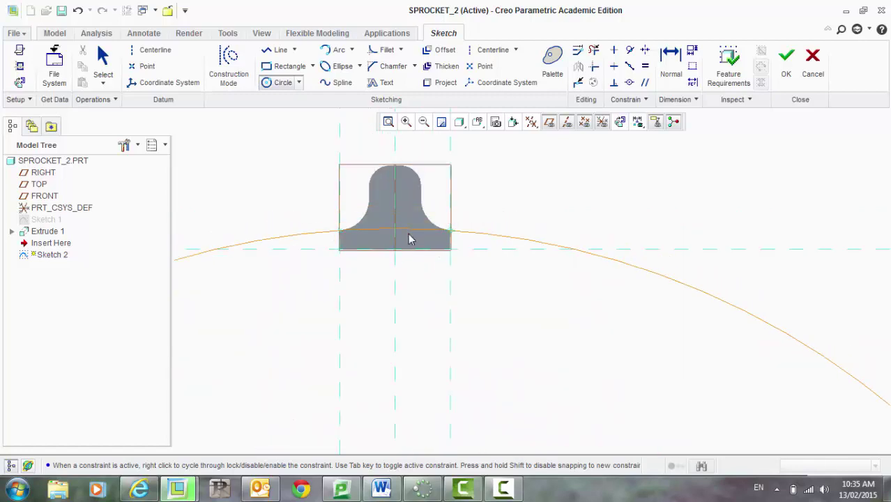
click(409, 233)
scroll(560, 174, up, 4)
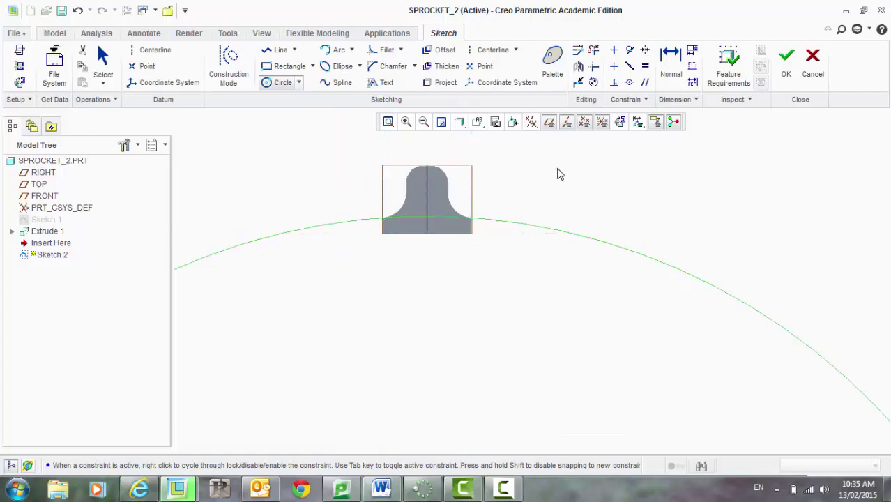
middle_click(637, 173)
scroll(631, 167, up, 2)
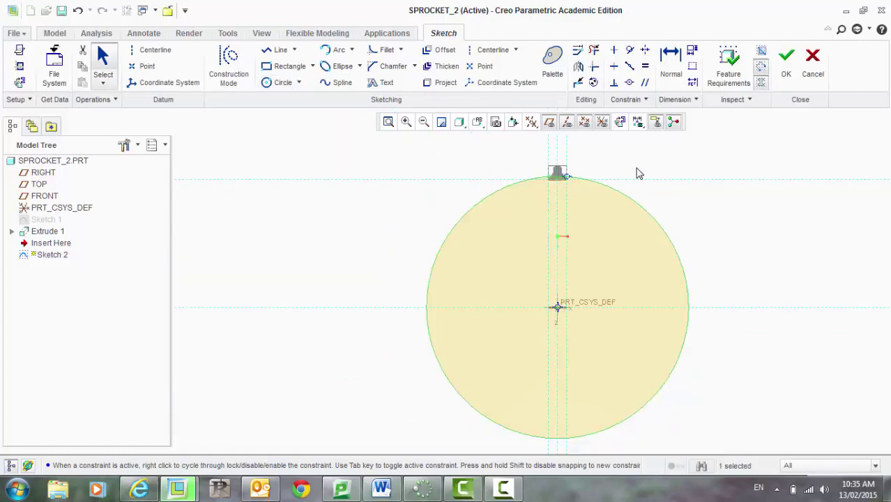
mouse_move(788, 240)
middle_down()
mouse_move(763, 207)
mouse_move(729, 222)
mouse_move(781, 200)
middle_up()
click(786, 78)
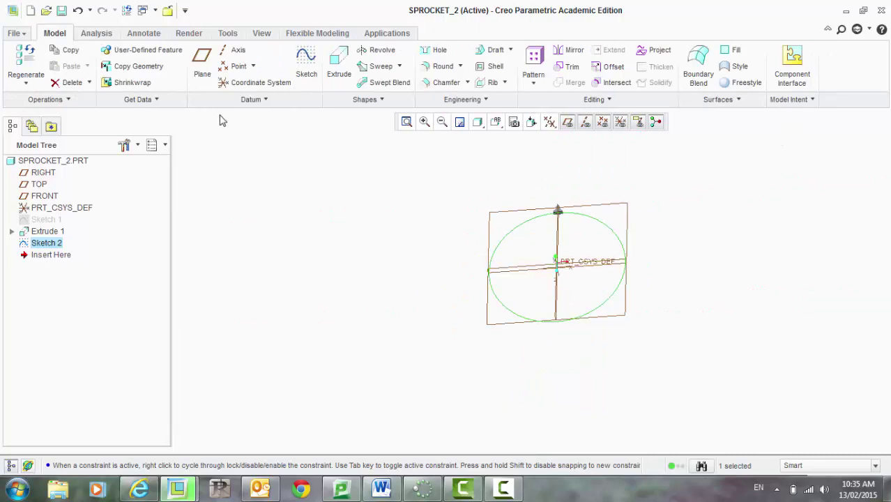
Extrude the circle sketch with a depth of 10 mm
click(336, 70)
mouse_move(338, 232)
middle_down()
mouse_move(358, 216)
mouse_move(438, 249)
middle_up()
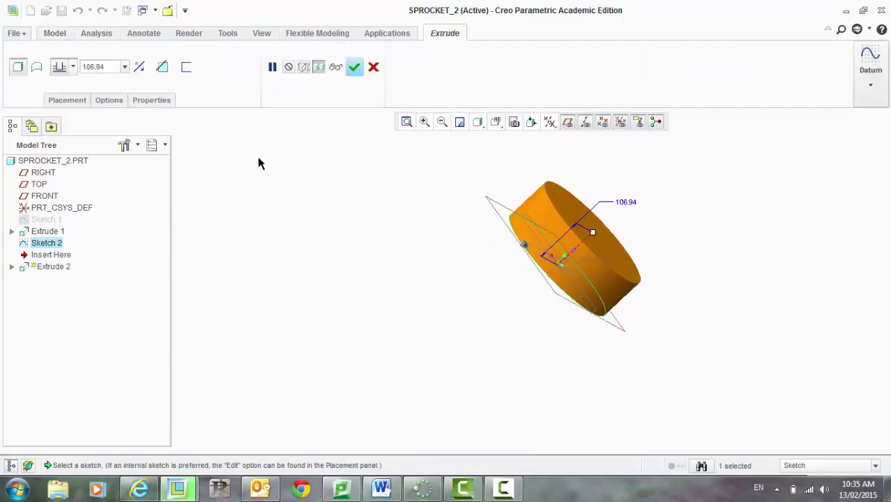
click(94, 65)
text(10)
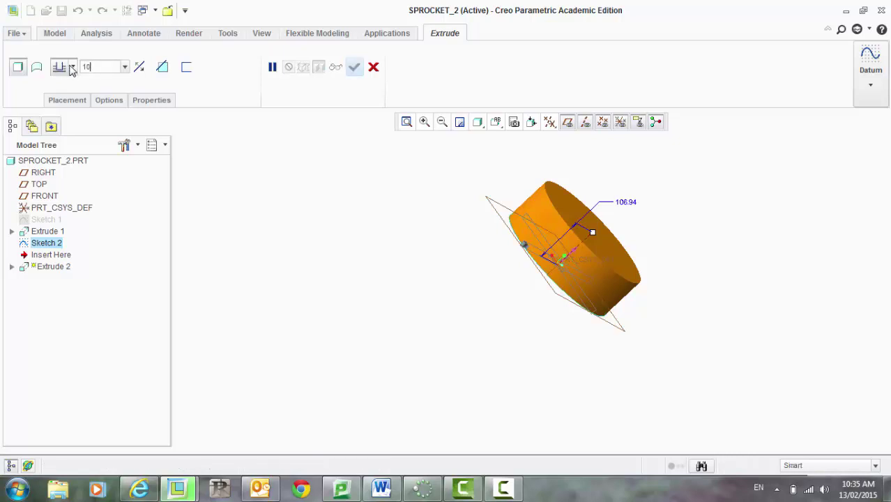
key(Return)
Check the extrusion direction against the tooth by flipping it and back, and complete the disc extrusion
scroll(545, 239, down, 8)
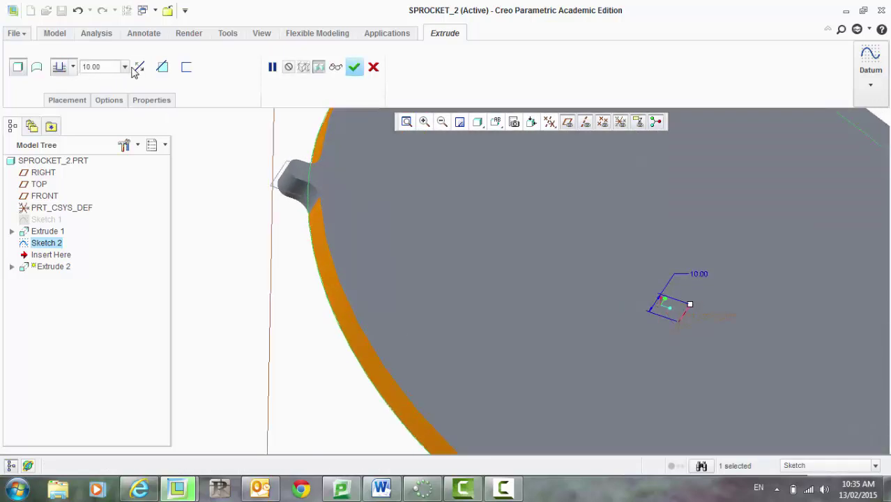
click(138, 67)
click(139, 68)
scroll(254, 295, up, 8)
middle_drag(290, 315, 316, 294)
click(356, 67)
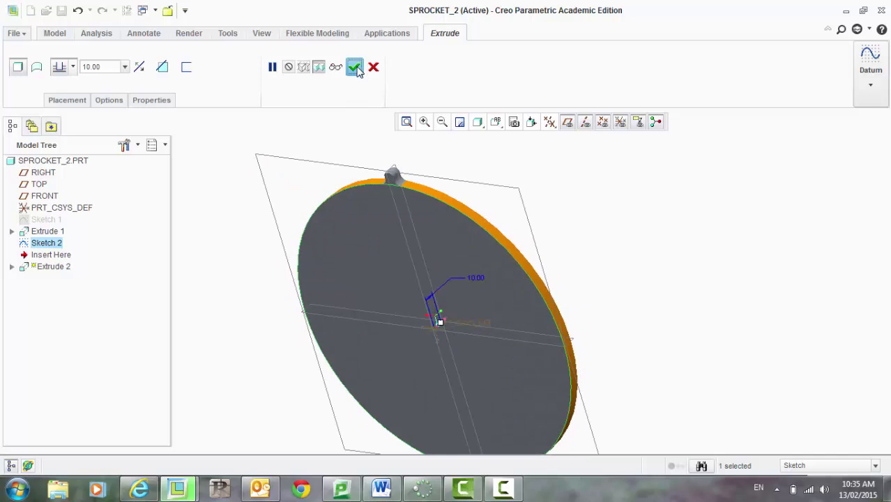
Select the tooth extrusion, Extrude 1, and start a Geometry Pattern
mouse_move(680, 258)
middle_down()
mouse_move(617, 272)
mouse_move(595, 289)
mouse_move(622, 296)
mouse_move(709, 260)
middle_up()
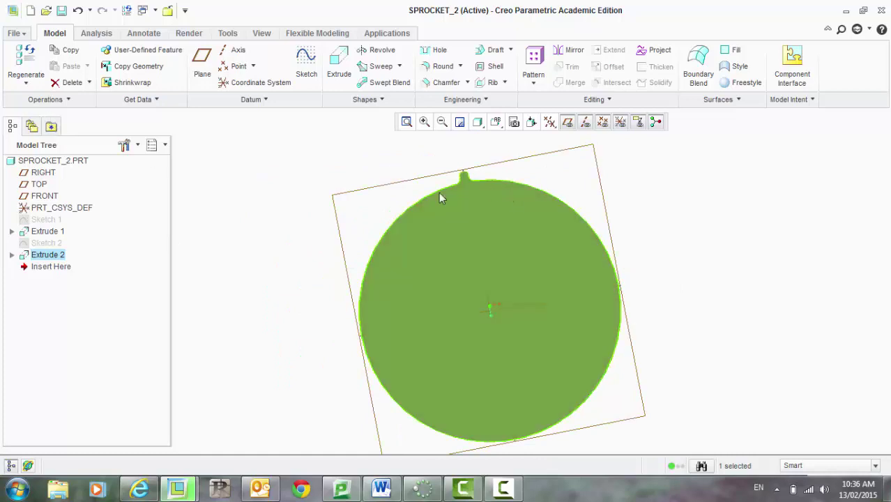
click(234, 282)
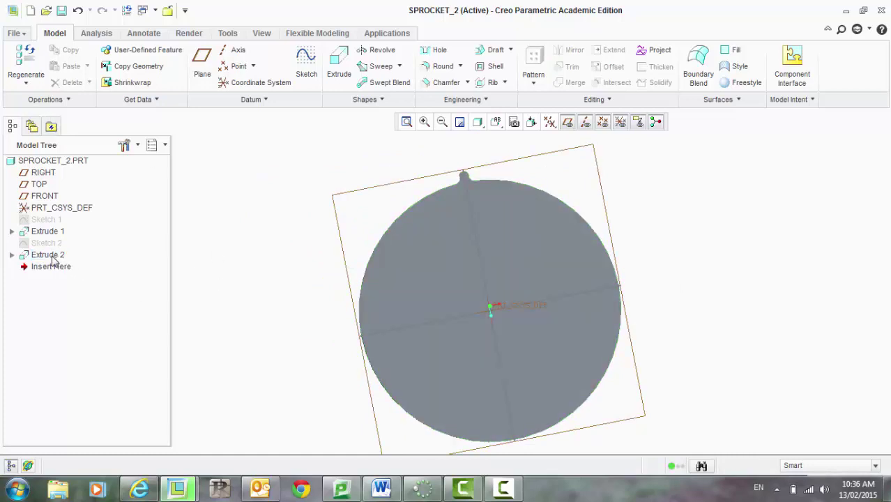
click(49, 255)
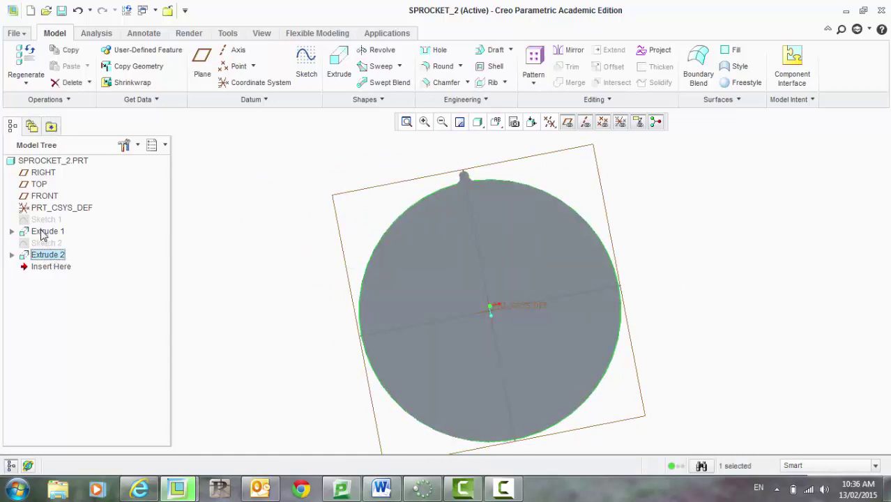
click(44, 232)
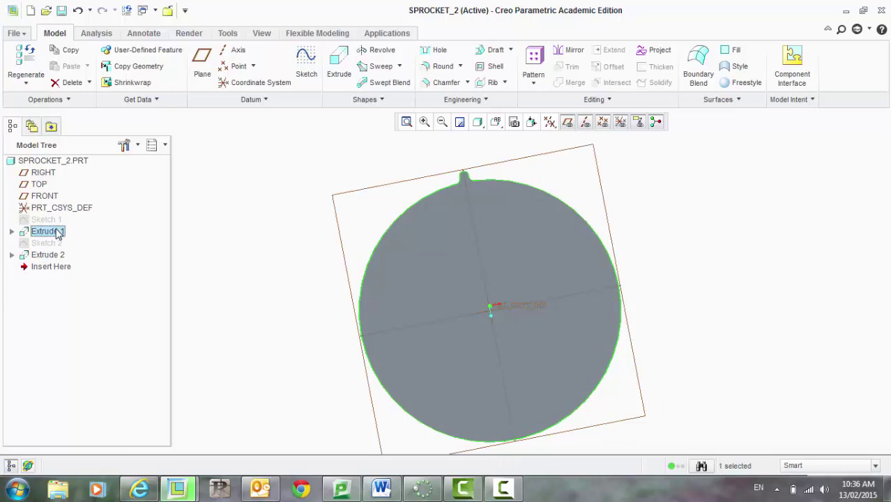
click(532, 82)
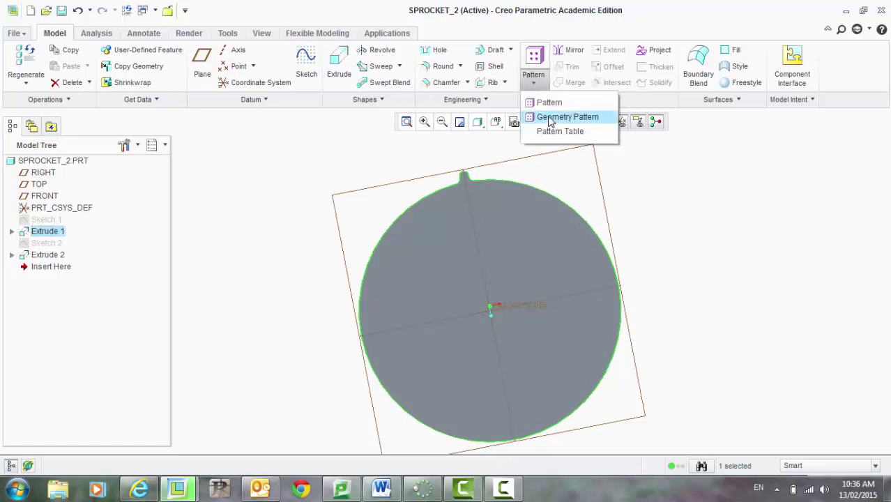
click(551, 119)
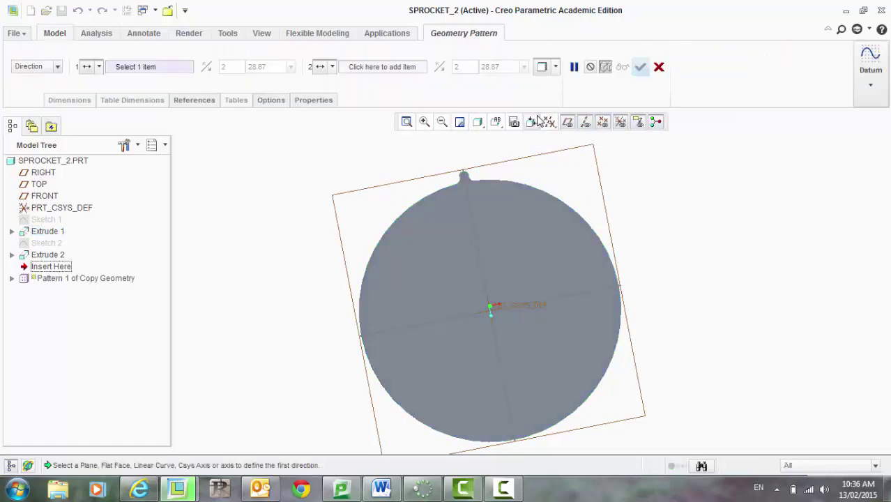
Set the geometry pattern type to Axis and use the disc's central axis A_1 as the pattern centre
click(58, 68)
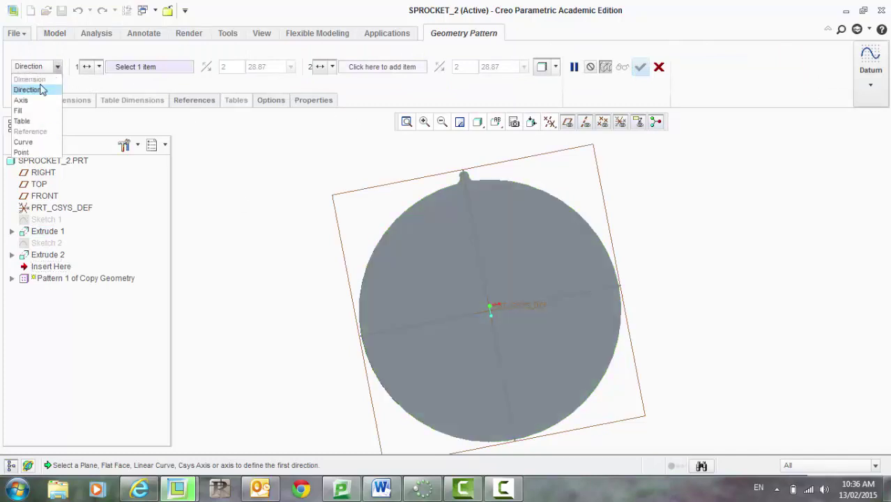
click(21, 100)
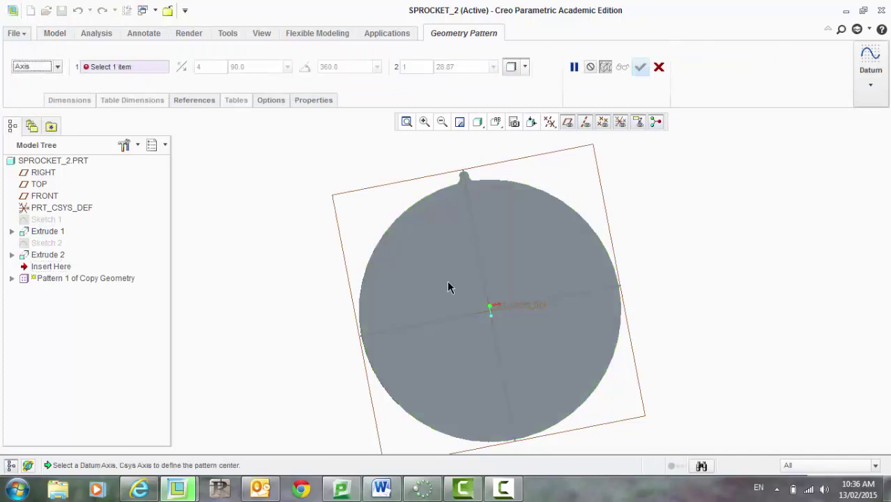
middle_drag(297, 251, 313, 259)
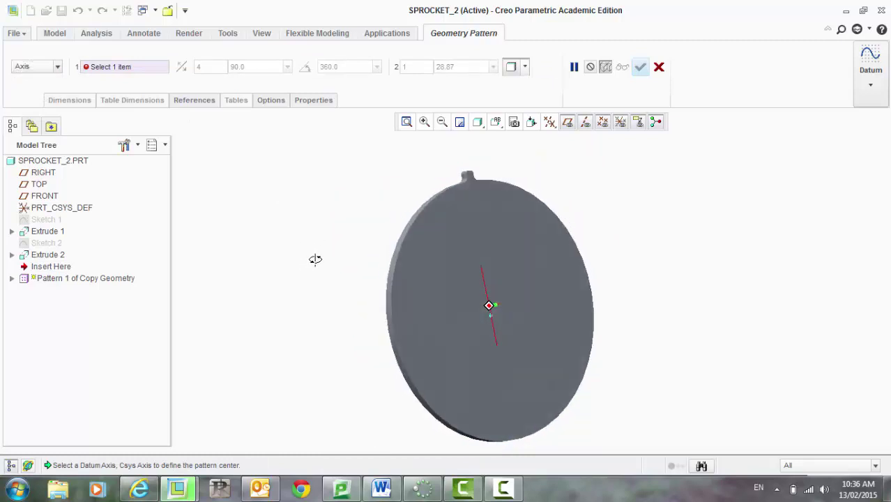
scroll(513, 308, up, 5)
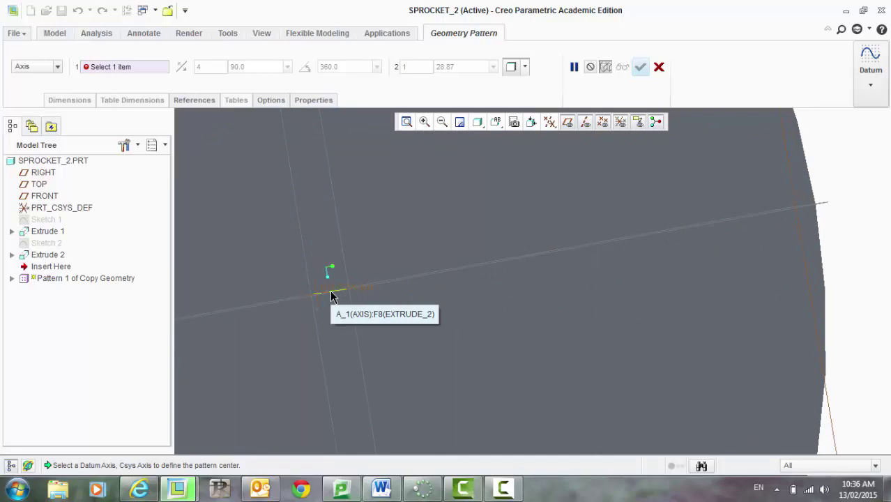
click(331, 295)
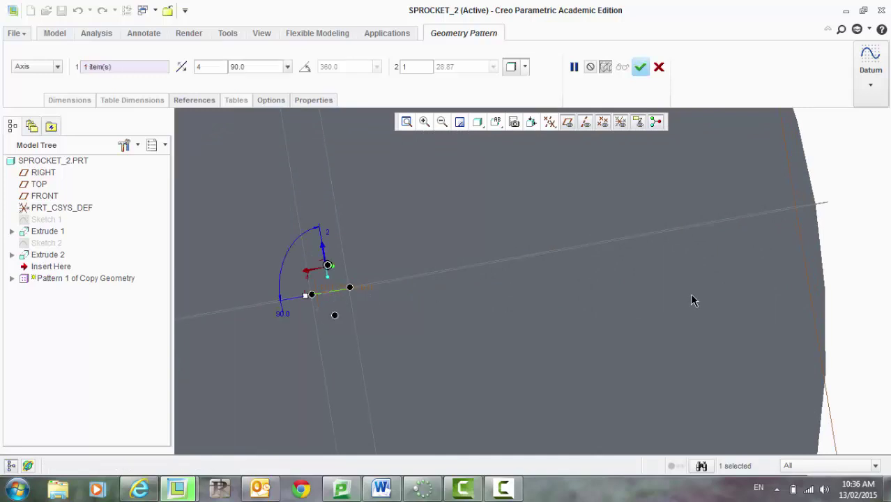
Set the pattern to 24 members at 15° spacing and complete it
scroll(690, 296, down, 4)
scroll(380, 290, down, 2)
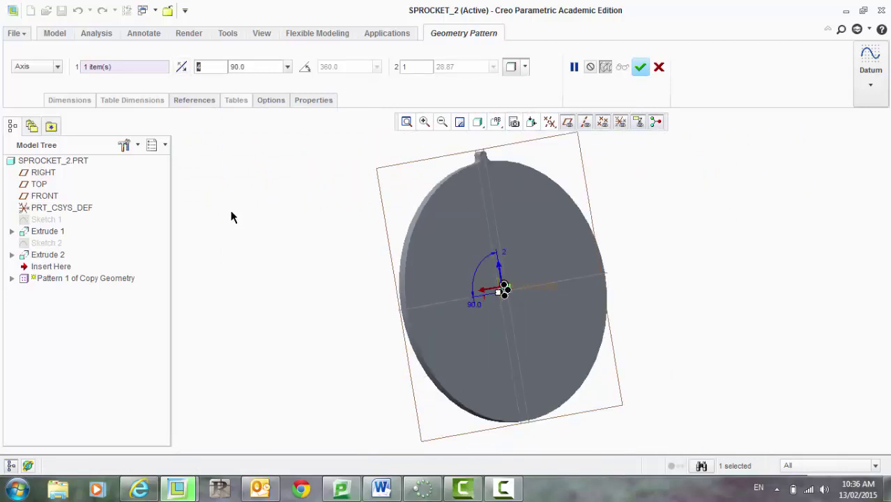
text(4)
drag(272, 66, 228, 66)
text(15)
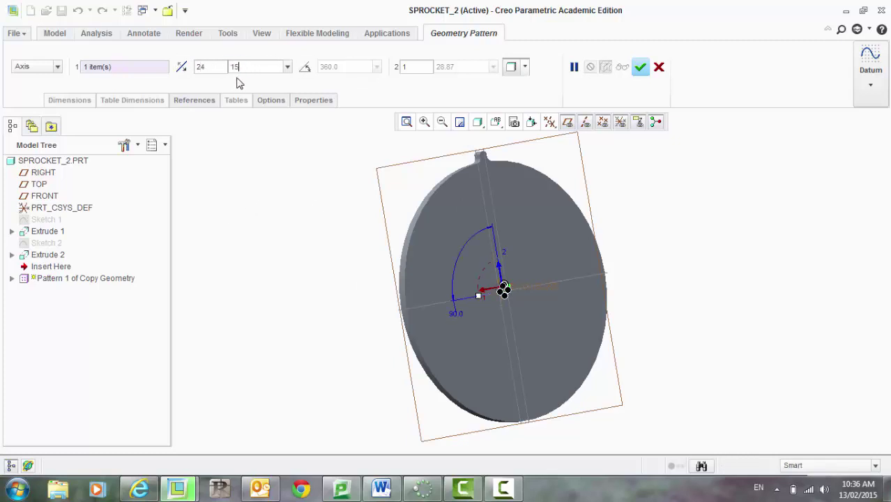
key(Return)
scroll(503, 292, up, 5)
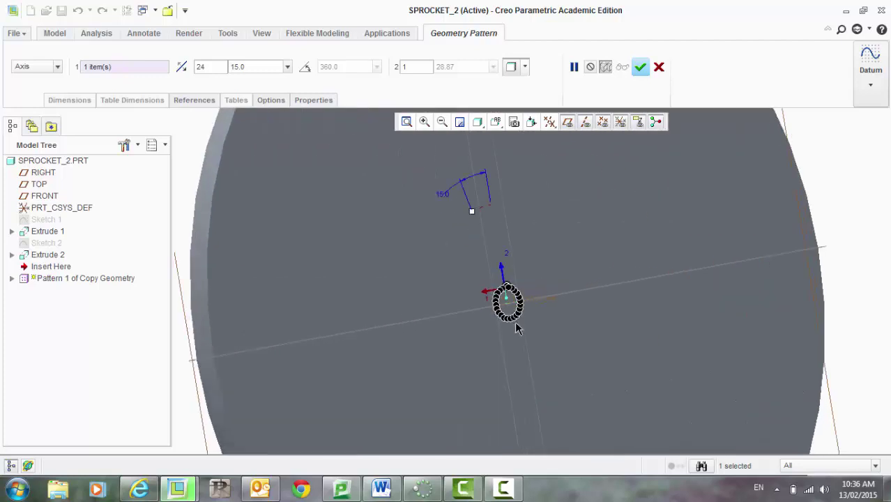
scroll(505, 307, down, 4)
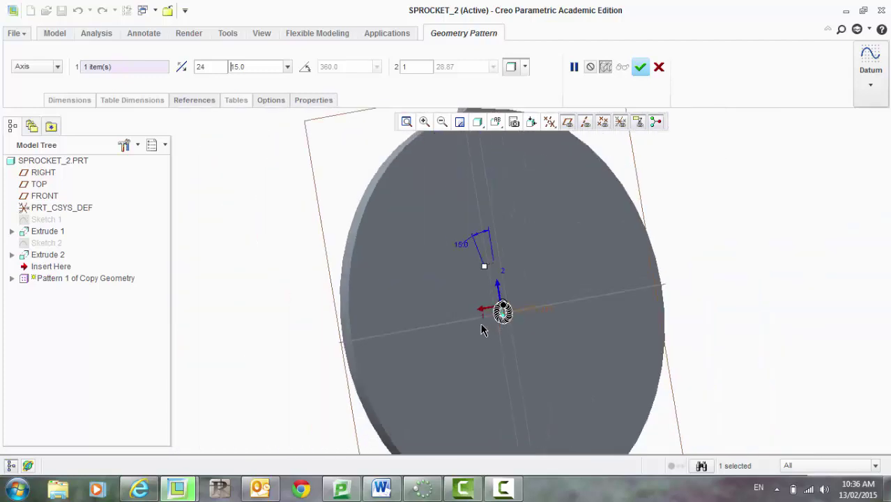
scroll(481, 324, down, 4)
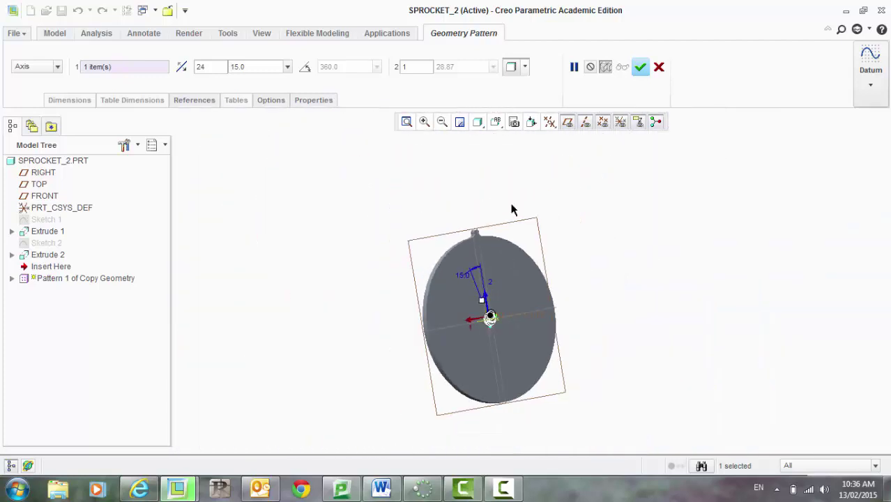
click(639, 66)
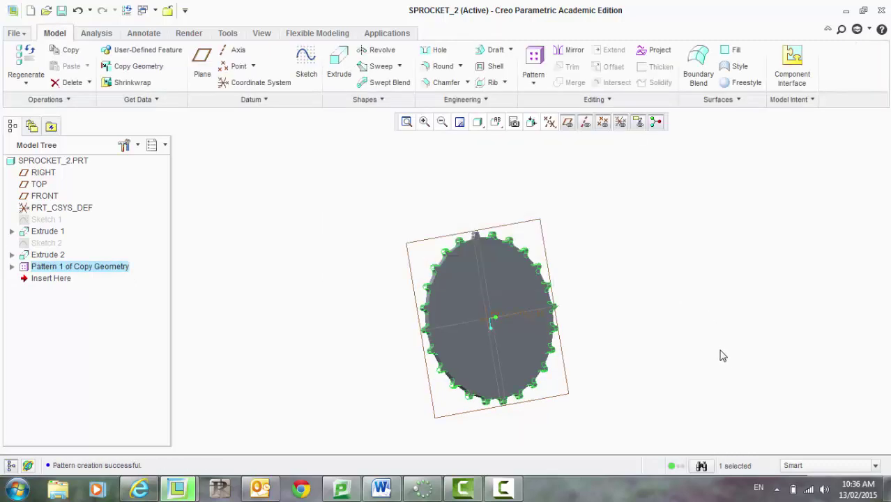
Deselect the pattern and examine the teeth around the disc from both sides
middle_drag(720, 355, 725, 311)
click(725, 311)
scroll(458, 369, down, 3)
scroll(460, 373, up, 2)
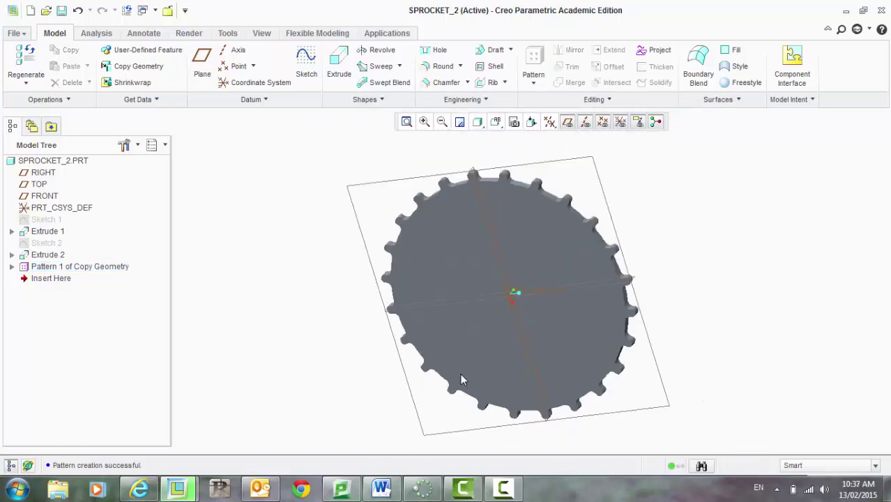
middle_drag(769, 271, 789, 229)
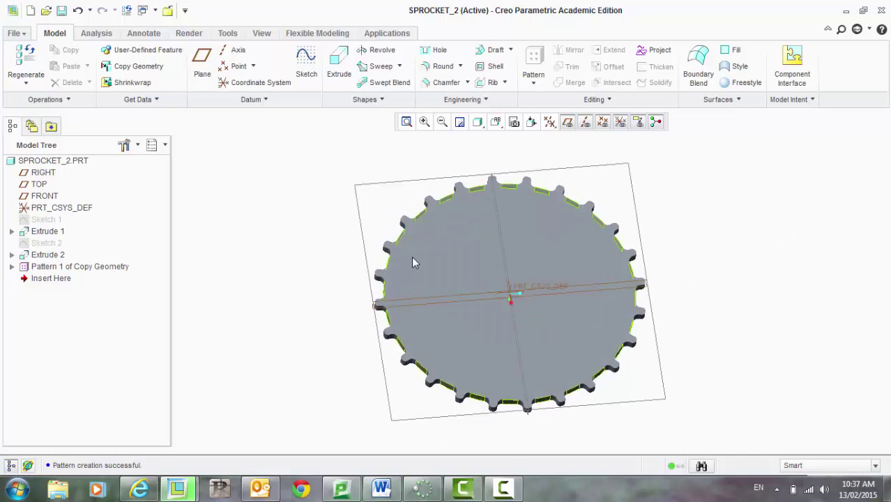
click(310, 65)
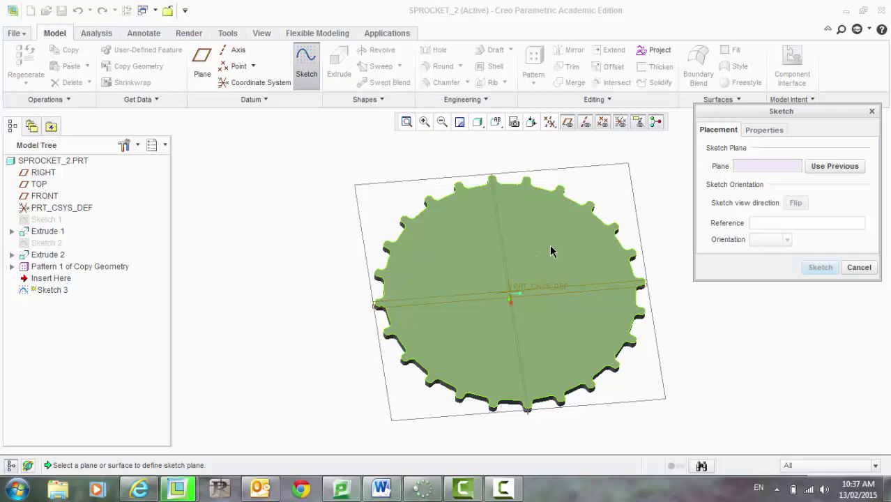
click(469, 254)
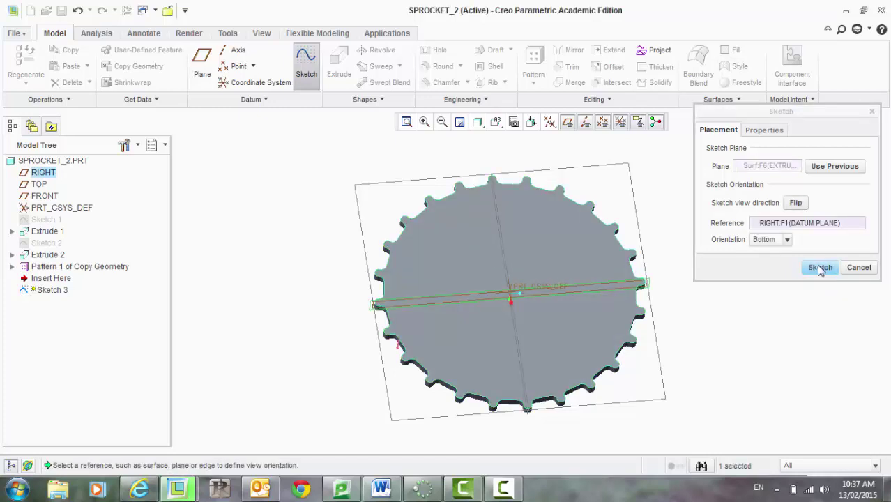
click(857, 267)
click(418, 258)
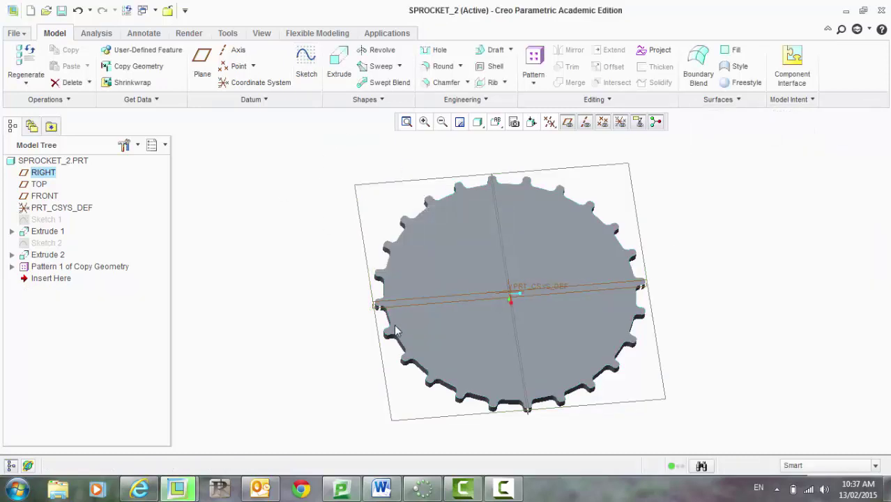
Start a sketch on the sprocket's flat face with the RIGHT plane as the Bottom reference, and orient the view to the sketch plane
click(304, 73)
click(453, 227)
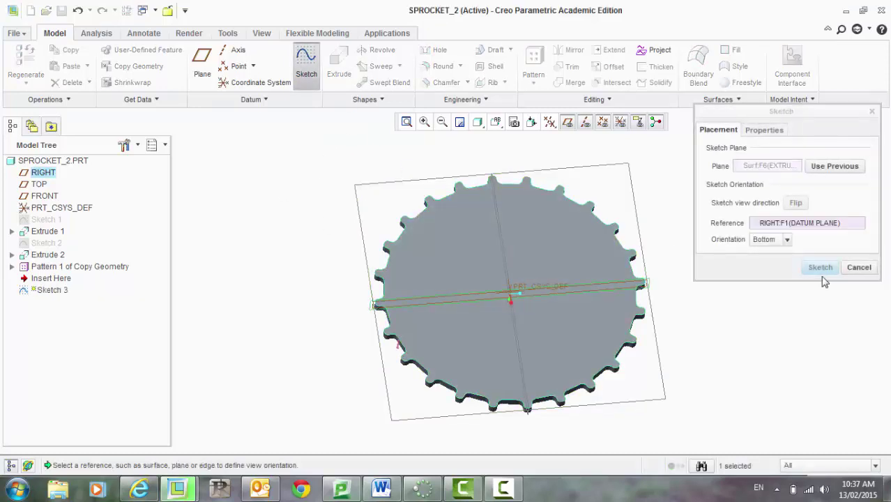
click(827, 268)
click(619, 121)
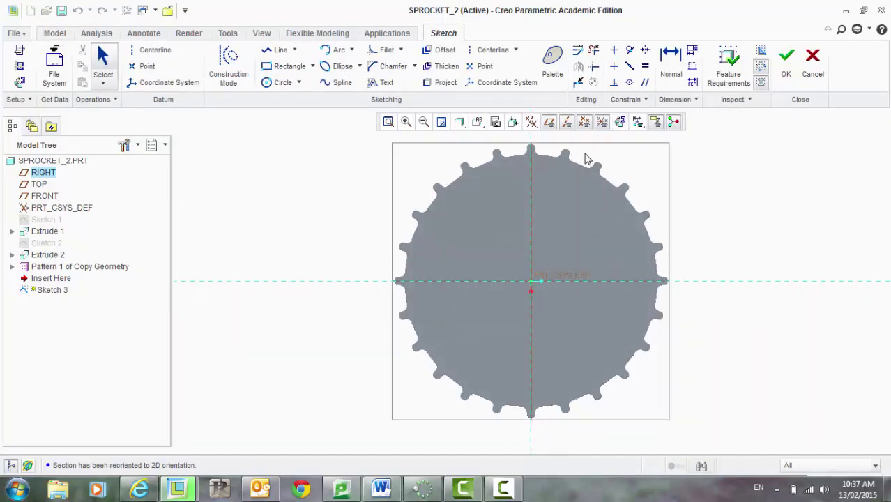
Sketch a closed right triangle with equal legs of about 85 mm in one quadrant of the sprocket face, near the centre
click(275, 50)
click(548, 196)
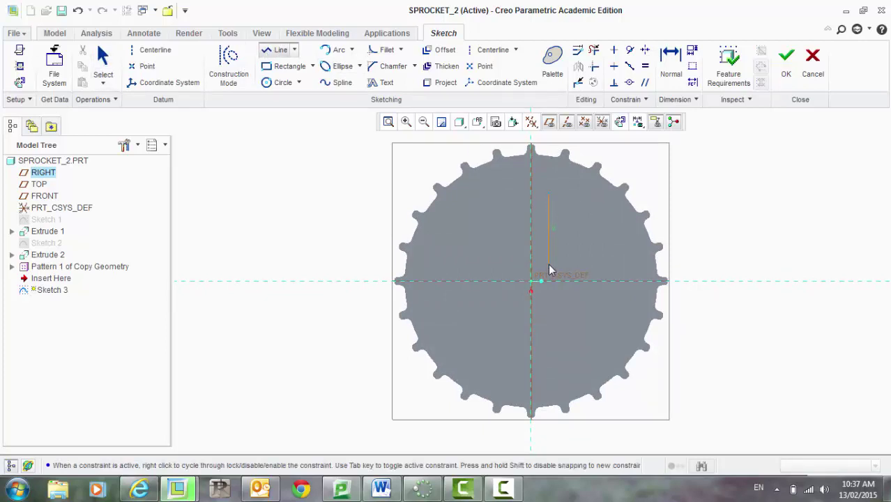
click(620, 271)
middle_click(621, 271)
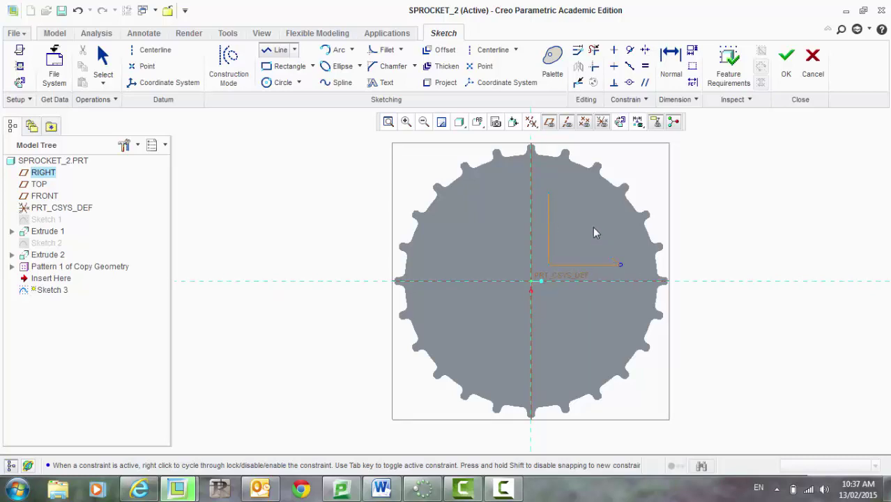
click(549, 198)
middle_click(752, 237)
middle_click(784, 227)
Set the triangle's offsets from the horizontal and vertical reference lines to 20 mm each
scroll(558, 227, up, 4)
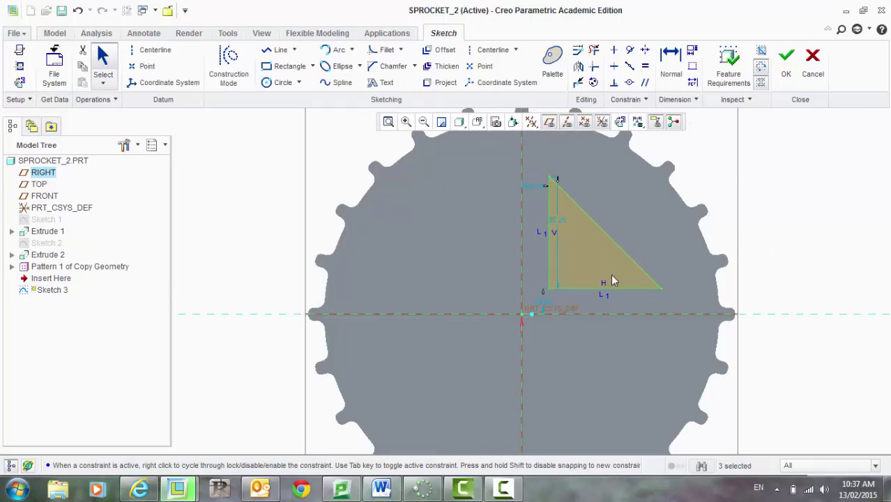
double_click(544, 304)
text(2)
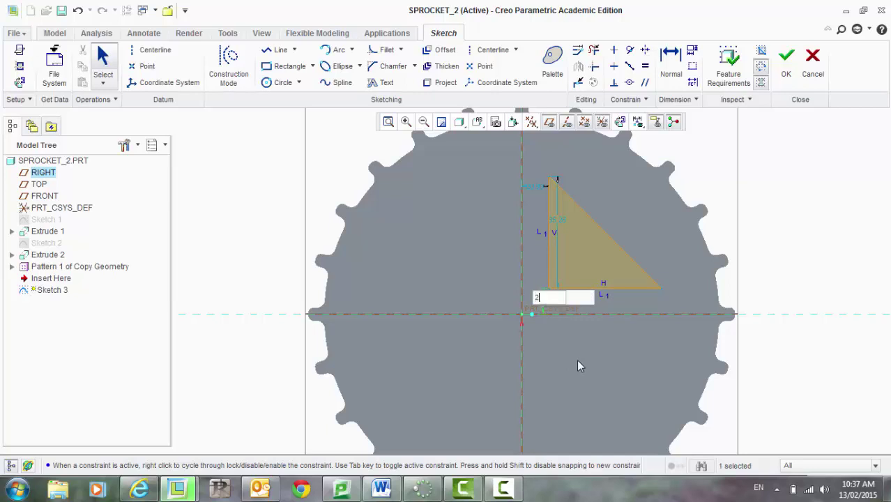
text(0)
key(Return)
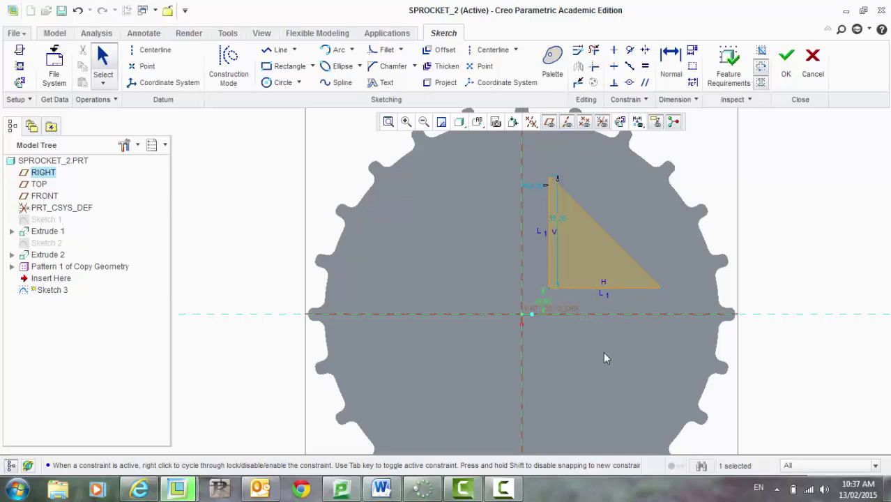
double_click(535, 185)
text(20)
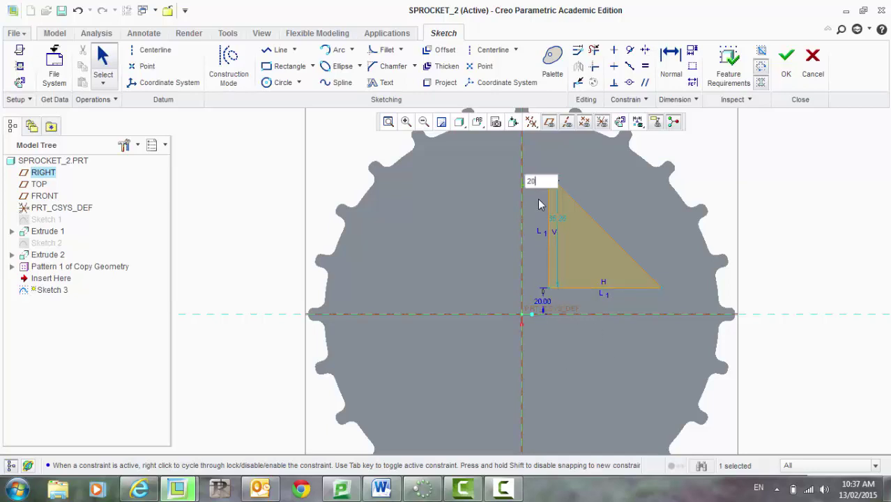
key(Return)
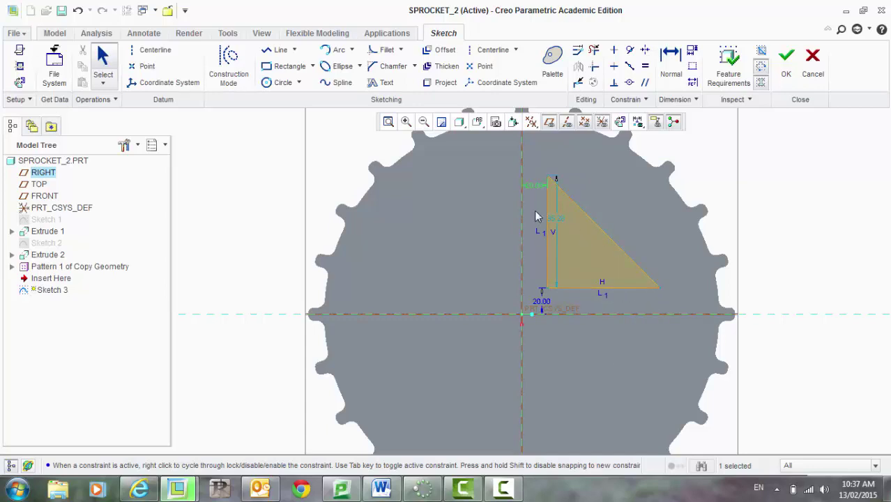
Set the length of the triangle's vertical leg to 80 mm
double_click(557, 222)
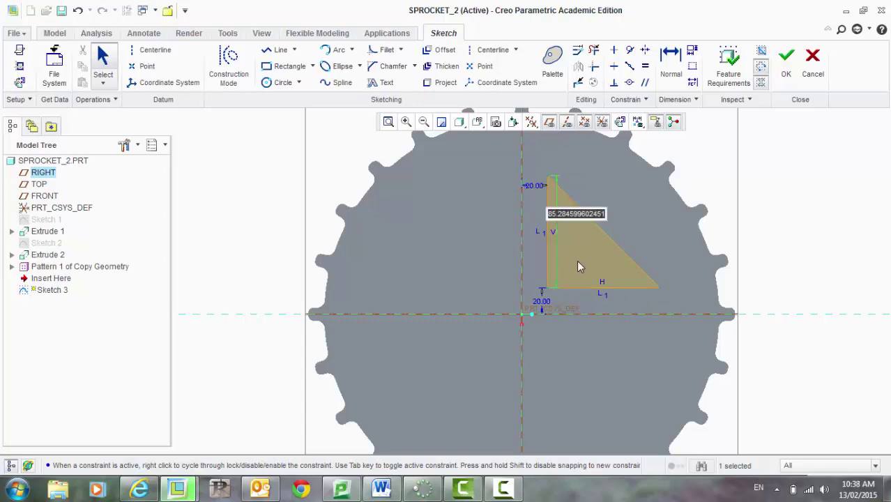
text(80)
key(Return)
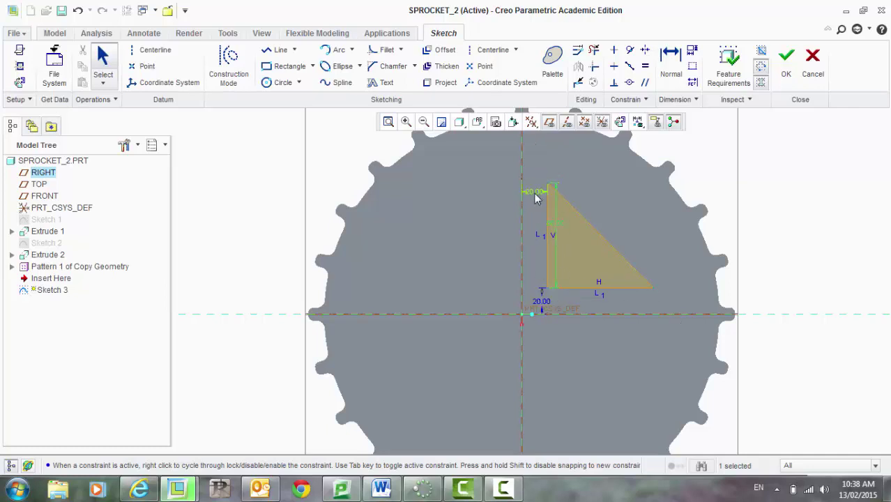
Round all three corners of the triangle with fillets
click(383, 50)
click(550, 194)
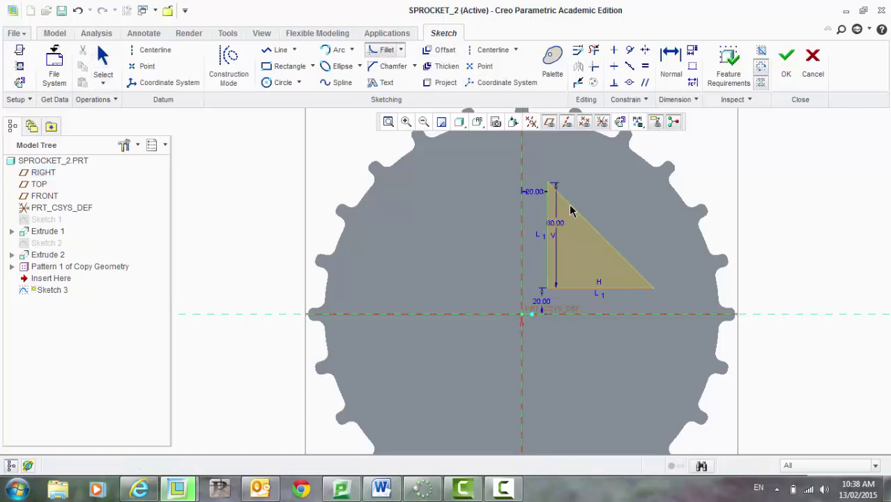
click(570, 211)
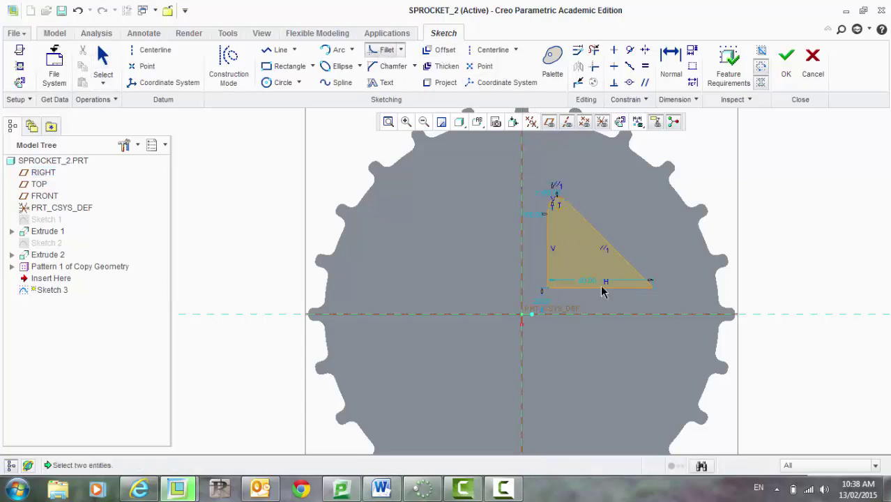
click(646, 279)
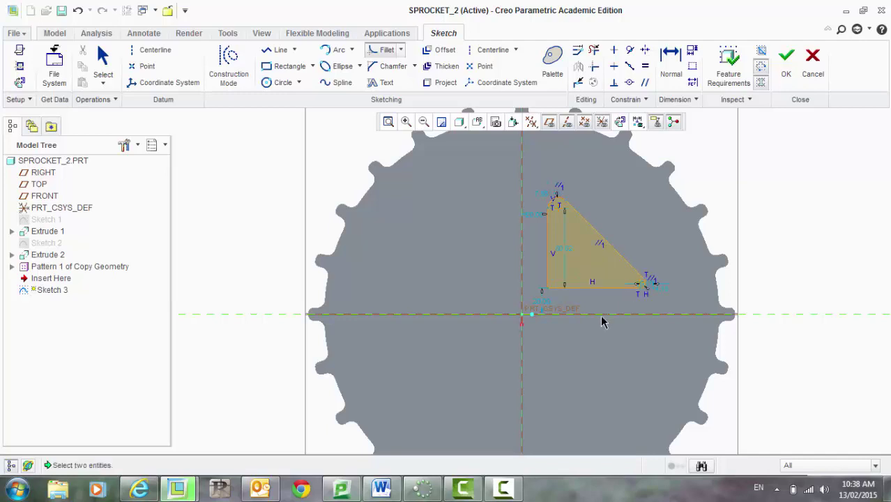
click(543, 278)
click(556, 285)
middle_click(804, 215)
Set the radius of the fillet at the triangle's upper corner to 8 mm
scroll(555, 203, down, 4)
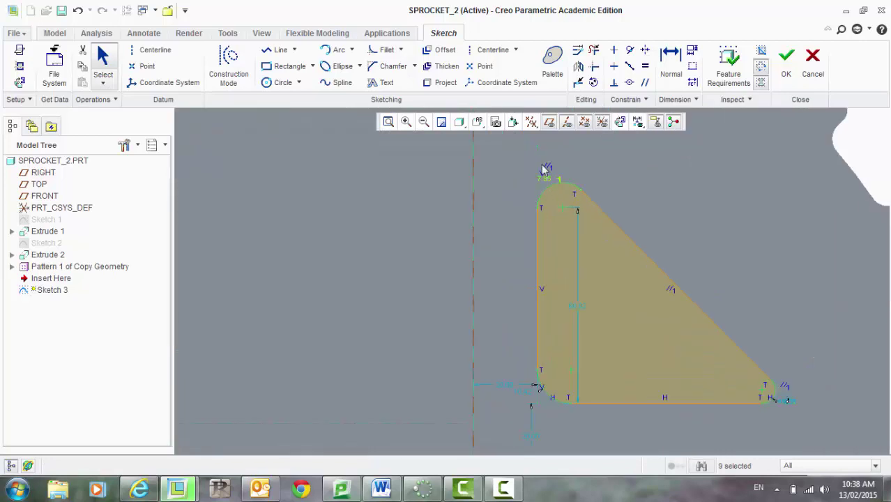
double_click(548, 178)
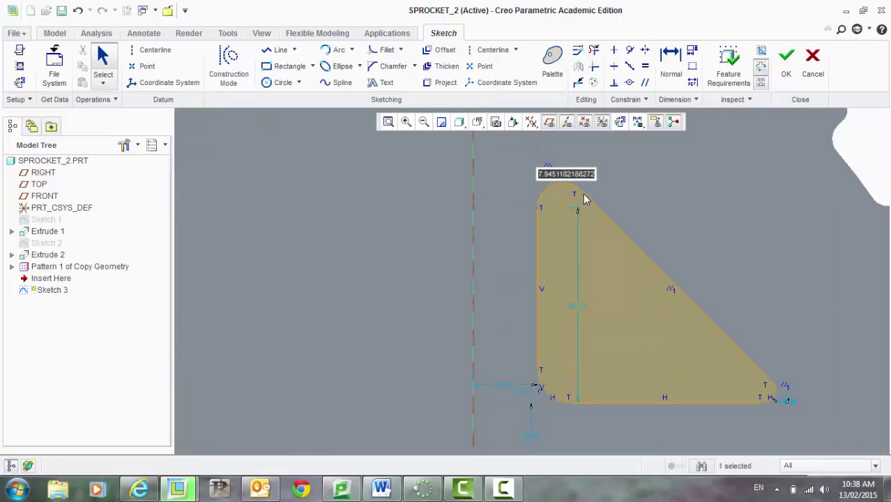
text(4)
key(Return)
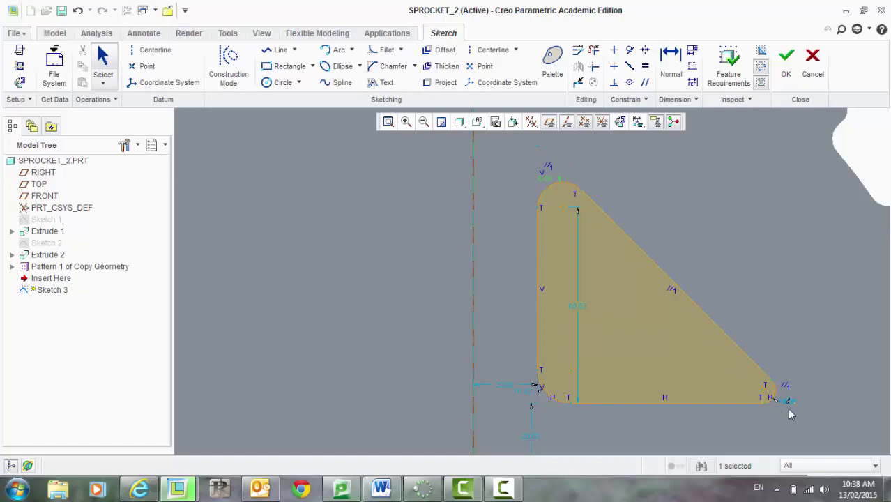
Set the radius of the fillets at the triangle's two lower corners to 8 mm each
scroll(786, 403, down, 5)
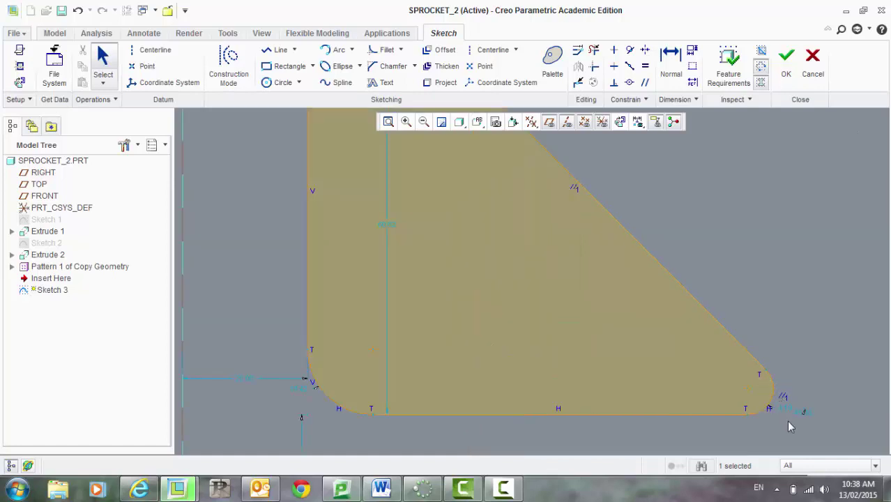
double_click(765, 401)
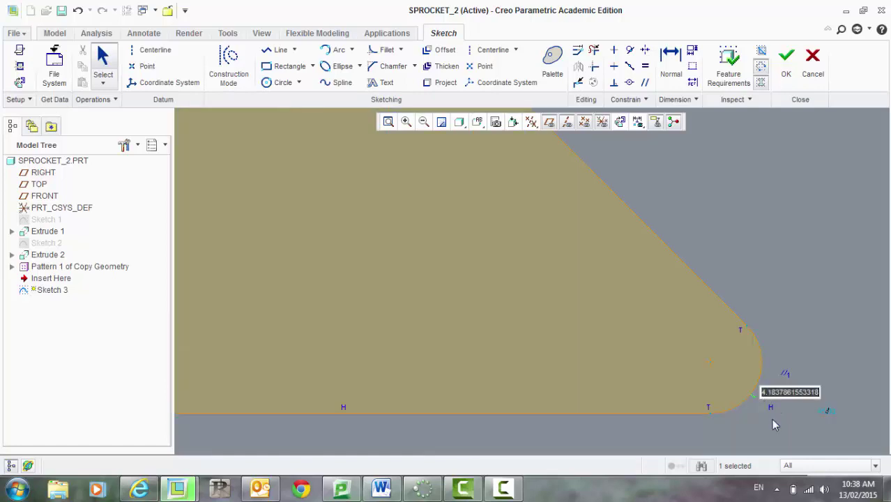
text(4)
key(Return)
scroll(558, 356, up, 3)
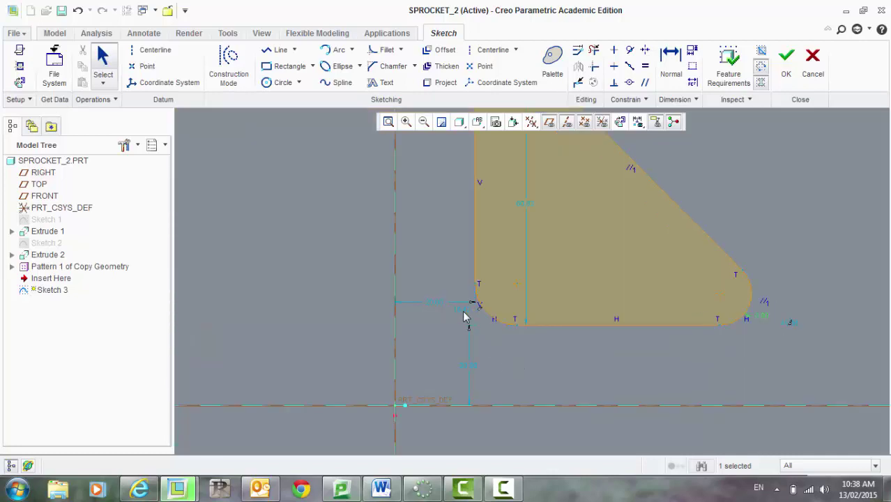
double_click(465, 311)
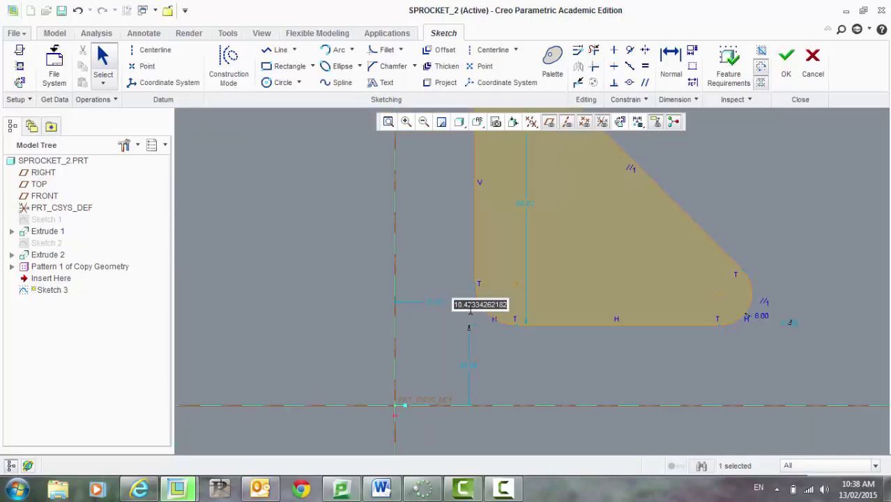
text(10)
key(Return)
Set the triangle's offsets from the horizontal and vertical reference lines to 30 mm each and finish the sketch
scroll(472, 318, up, 3)
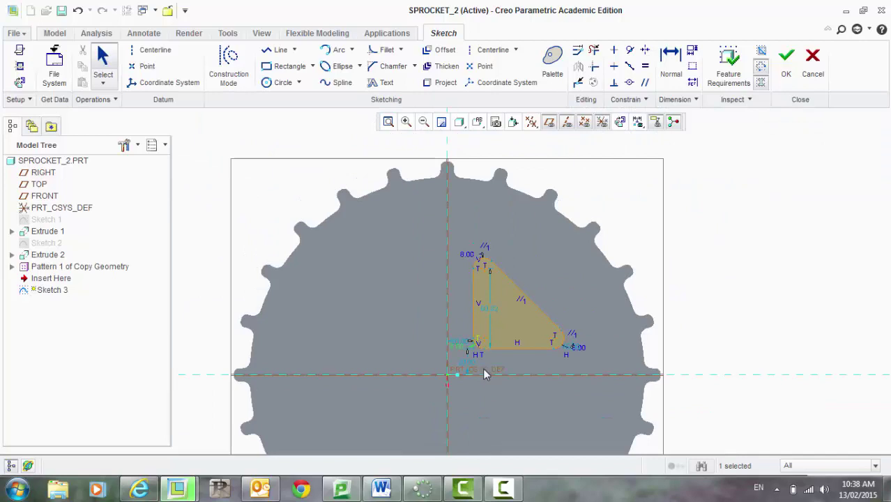
scroll(392, 364, down, 3)
scroll(394, 384, up, 2)
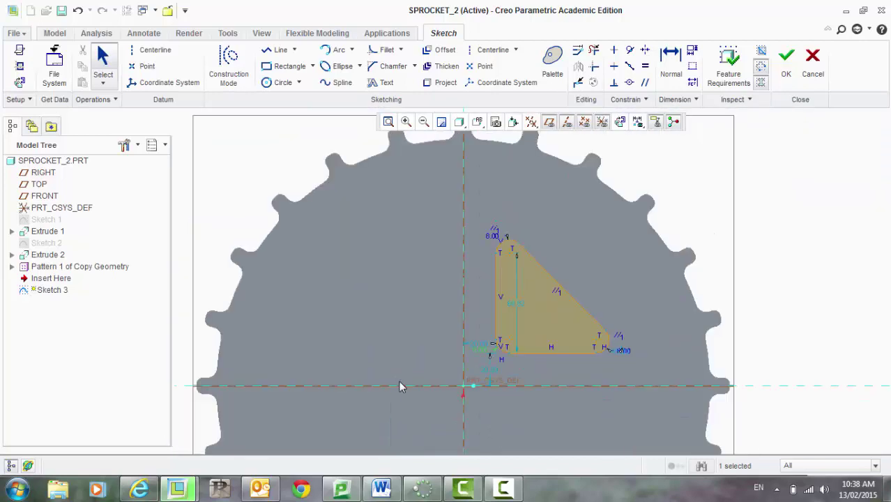
double_click(492, 375)
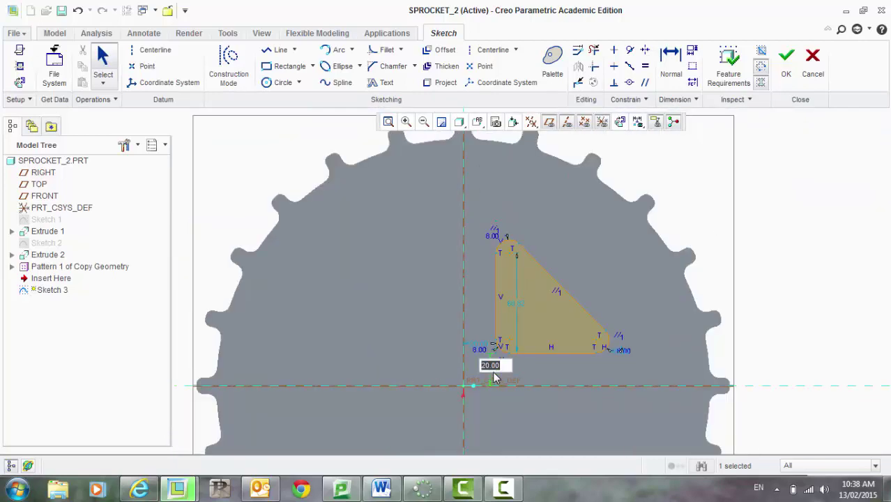
text(30)
key(Return)
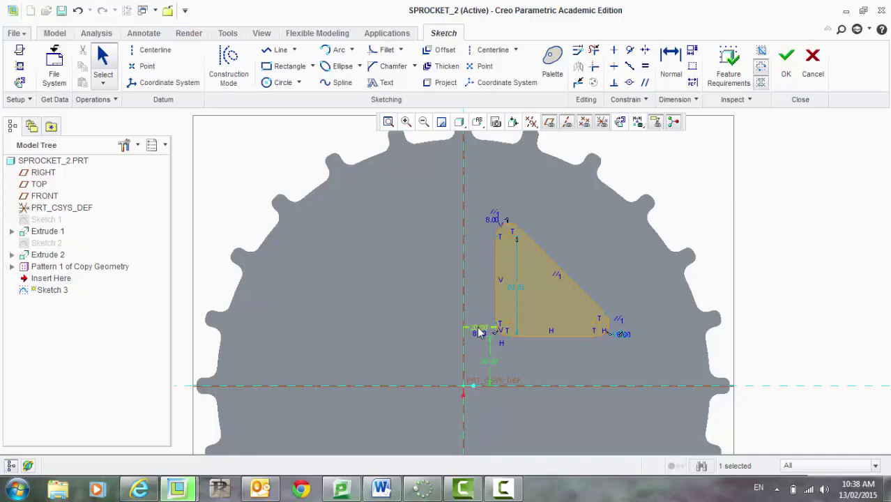
double_click(480, 333)
text(30)
key(Return)
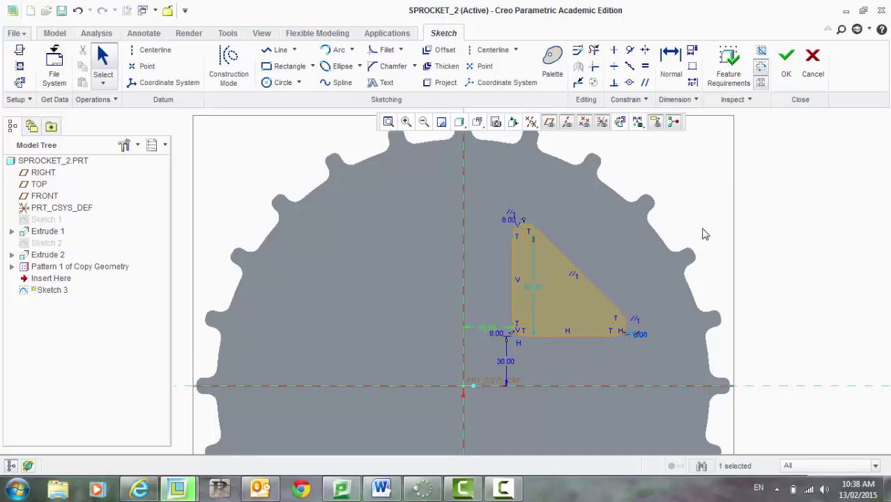
scroll(565, 209, down, 4)
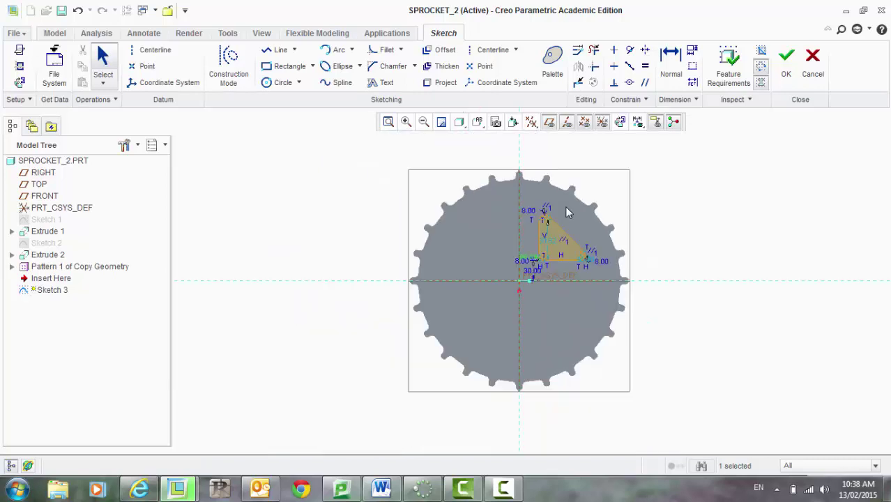
click(786, 82)
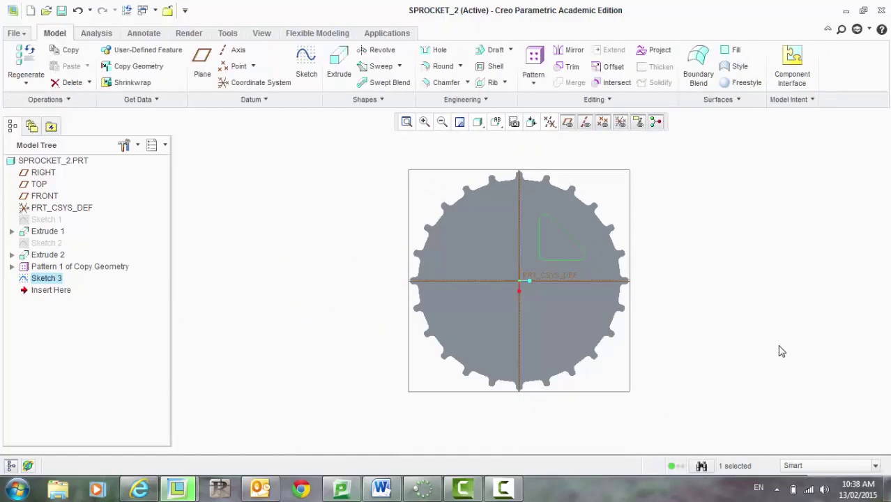
Extrude the triangular sketch as a material-removing cut through the sprocket body, with the depth direction reversed
mouse_move(751, 303)
middle_down()
mouse_move(722, 350)
mouse_move(698, 296)
middle_up()
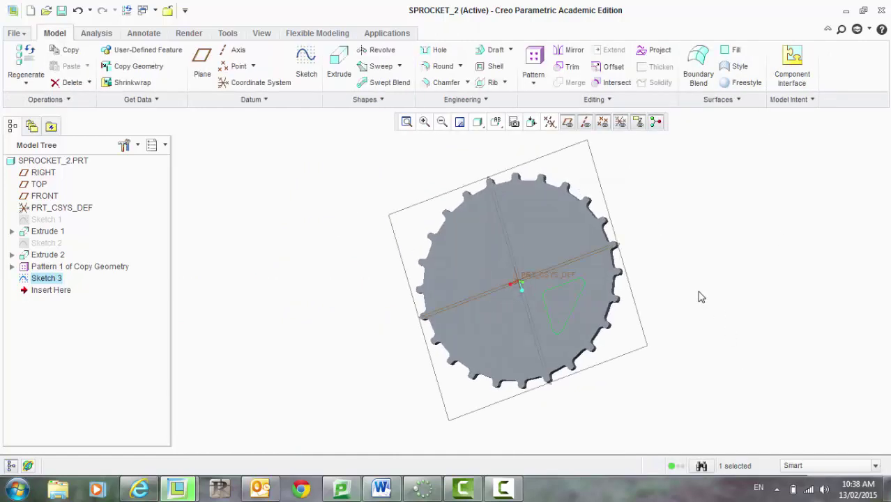
click(340, 69)
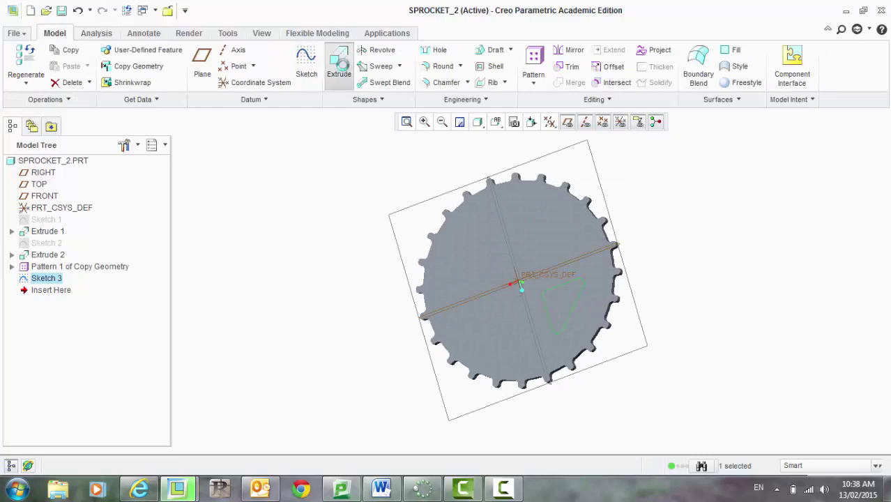
mouse_move(294, 275)
middle_down()
mouse_move(325, 211)
mouse_move(411, 233)
mouse_move(350, 217)
mouse_move(300, 233)
mouse_move(135, 163)
middle_up()
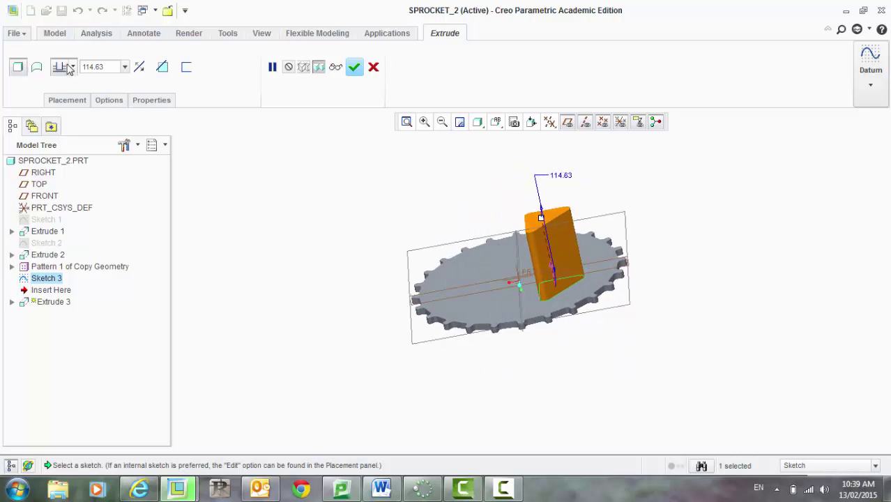
click(139, 69)
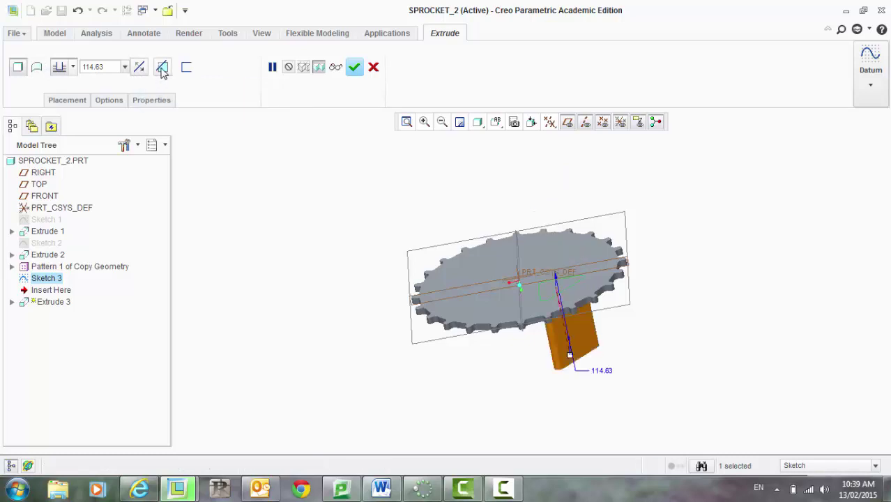
click(161, 70)
middle_drag(300, 193, 326, 181)
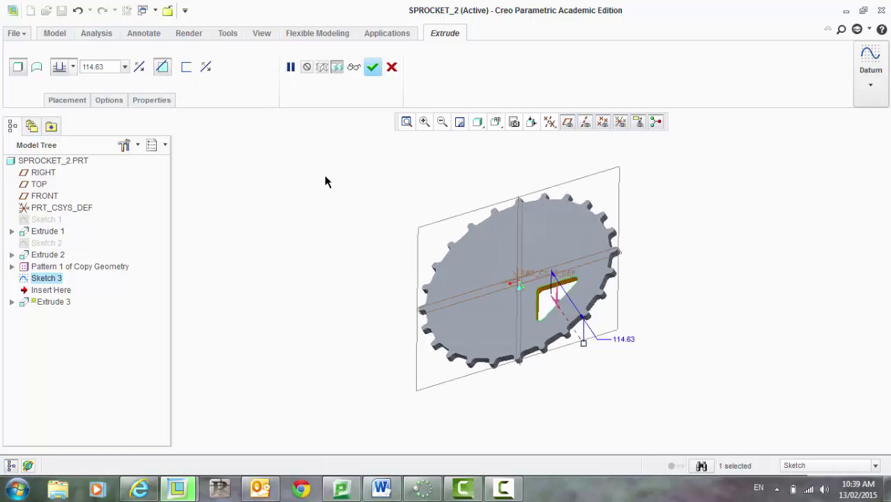
click(373, 68)
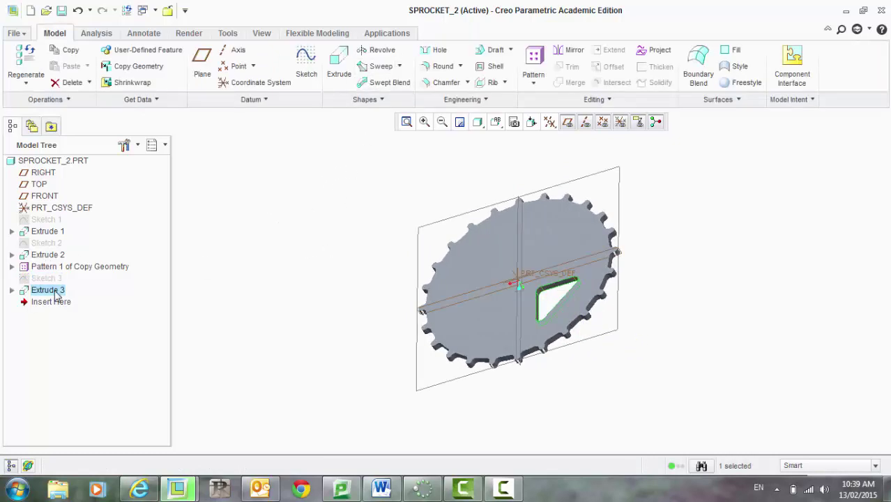
Create an axis-type geometry pattern of the triangular cutout about the sprocket's central coordinate system axis, with 4 instances spaced 90° apart
scroll(565, 307, up, 4)
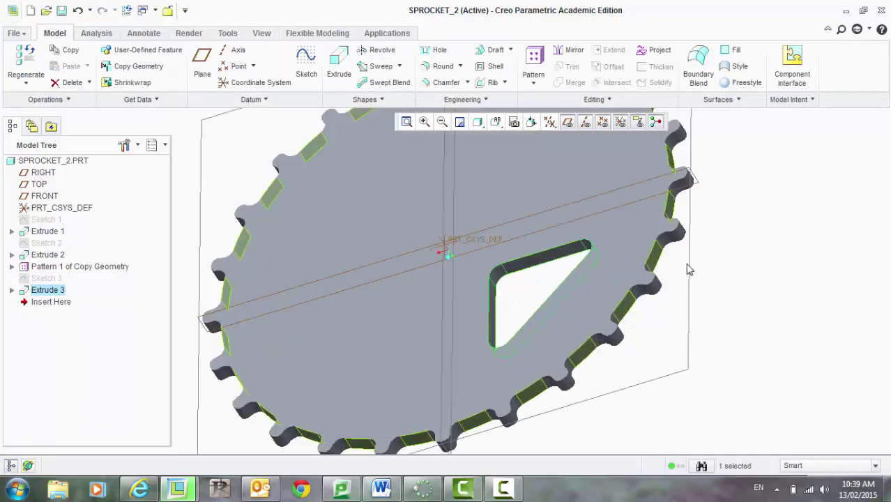
scroll(760, 277, down, 4)
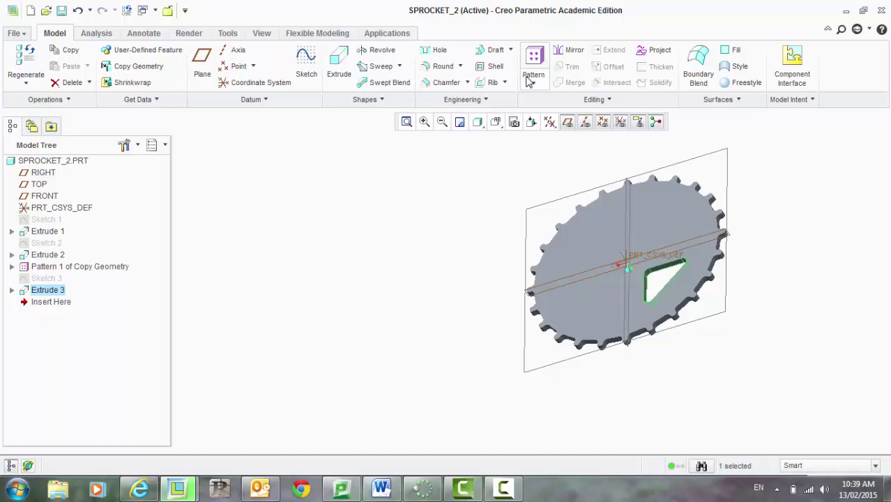
click(530, 81)
click(563, 118)
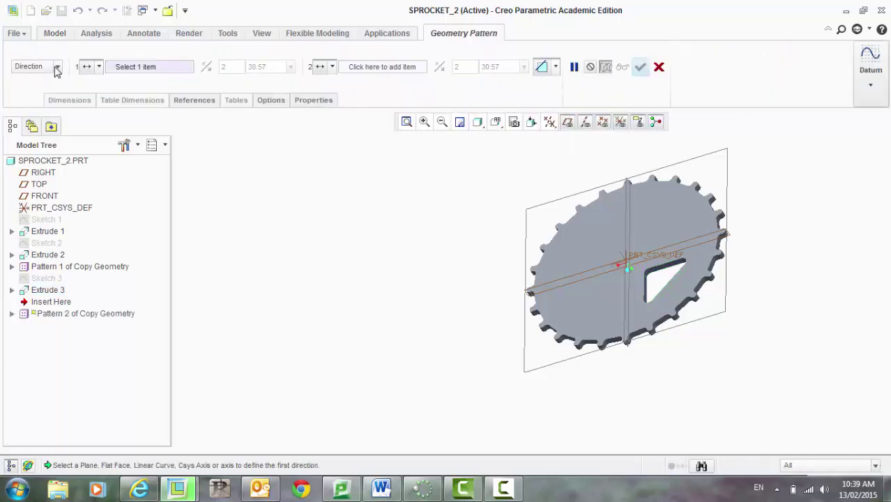
click(57, 67)
click(35, 99)
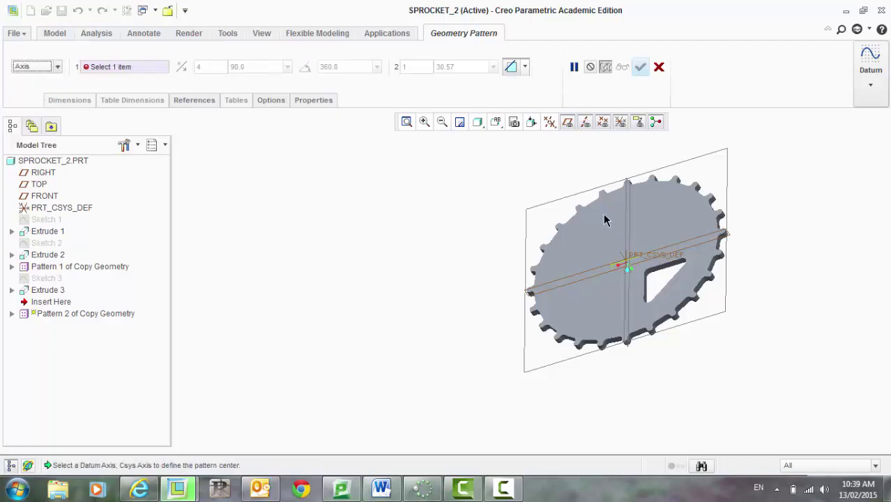
scroll(697, 363, down, 5)
scroll(617, 354, up, 2)
scroll(617, 352, down, 2)
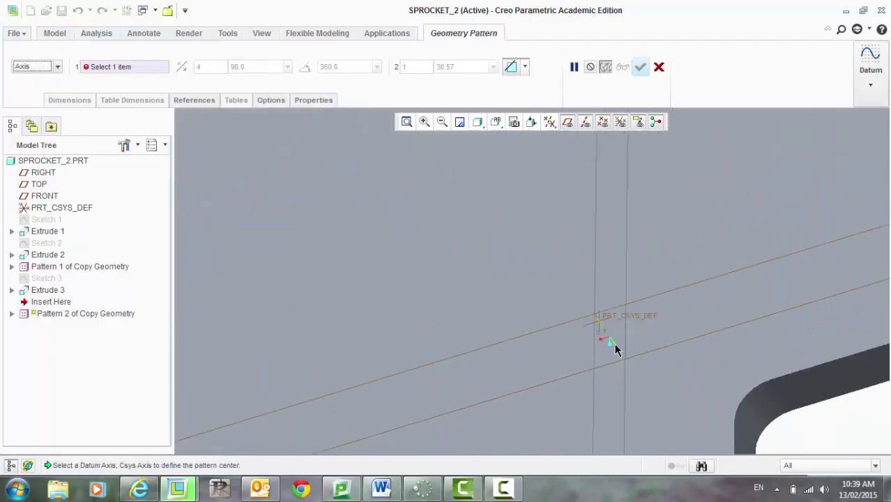
click(605, 336)
scroll(399, 262, up, 4)
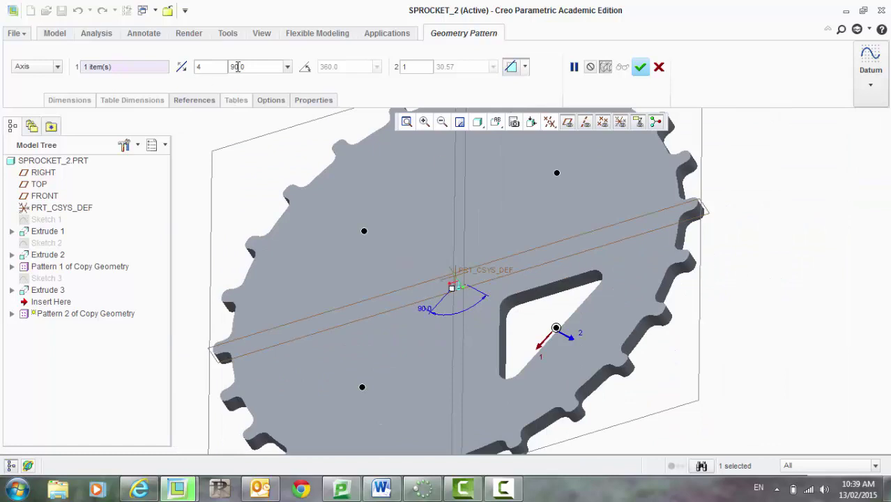
click(640, 67)
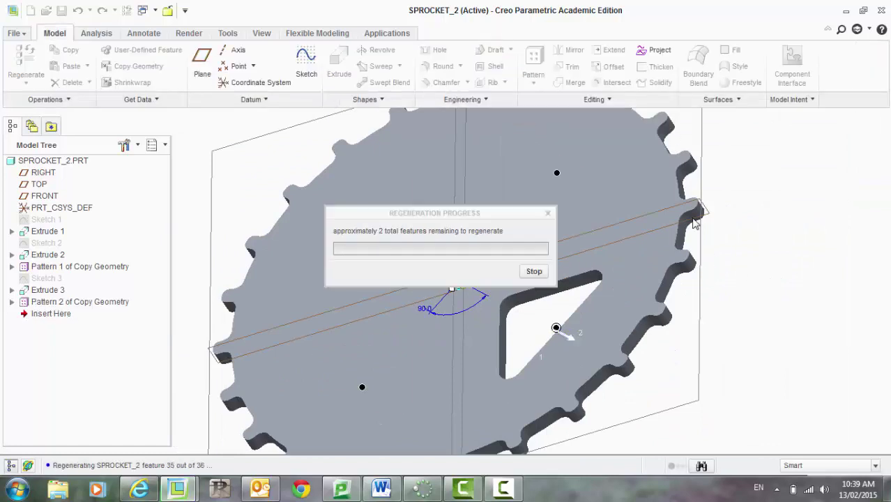
Inspect the patterned cutouts from several angles and compare them with the Sabretooth Sprocket photo in Internet Explorer, returning to Creo Parametric
scroll(741, 298, up, 3)
middle_drag(797, 341, 756, 278)
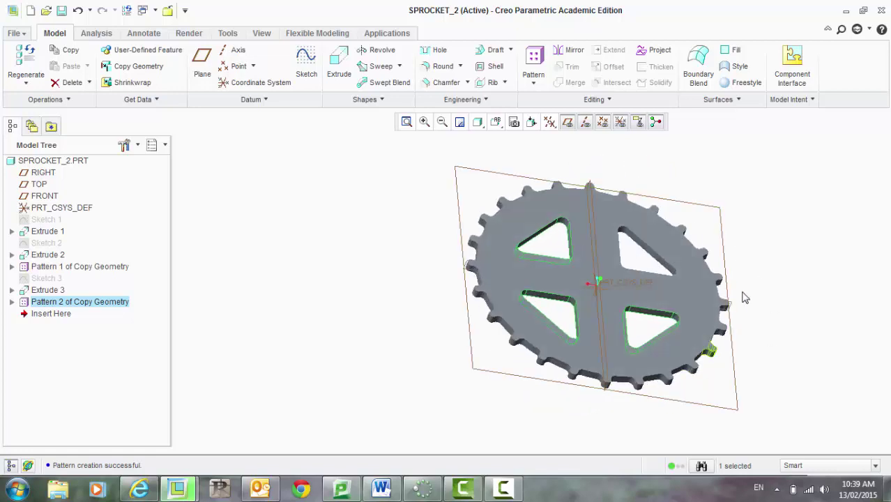
scroll(746, 298, up, 3)
middle_drag(806, 300, 805, 323)
click(809, 328)
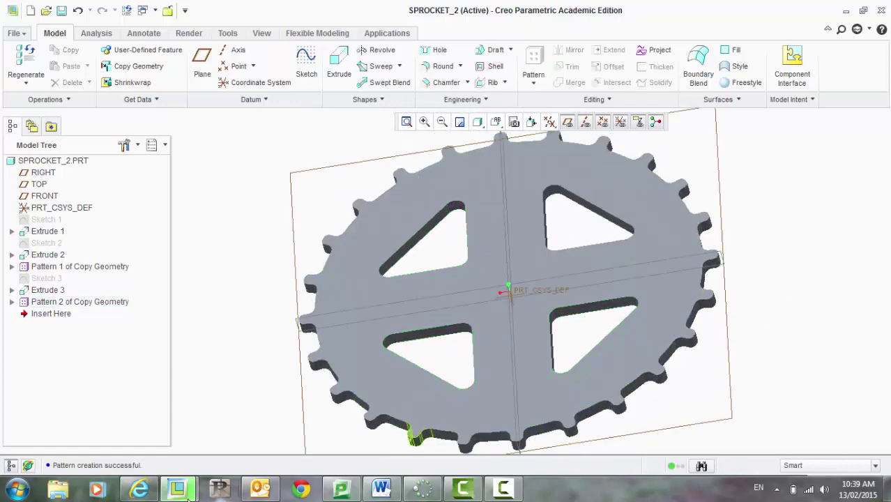
mouse_move(139, 488)
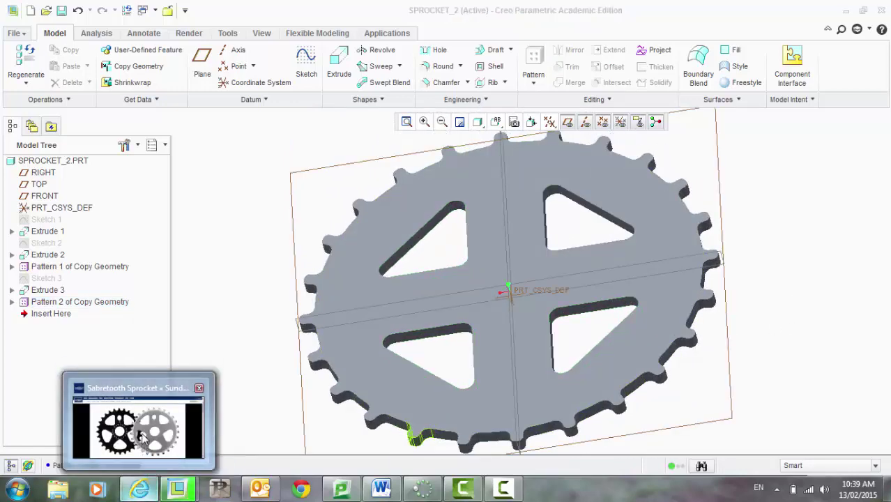
click(142, 436)
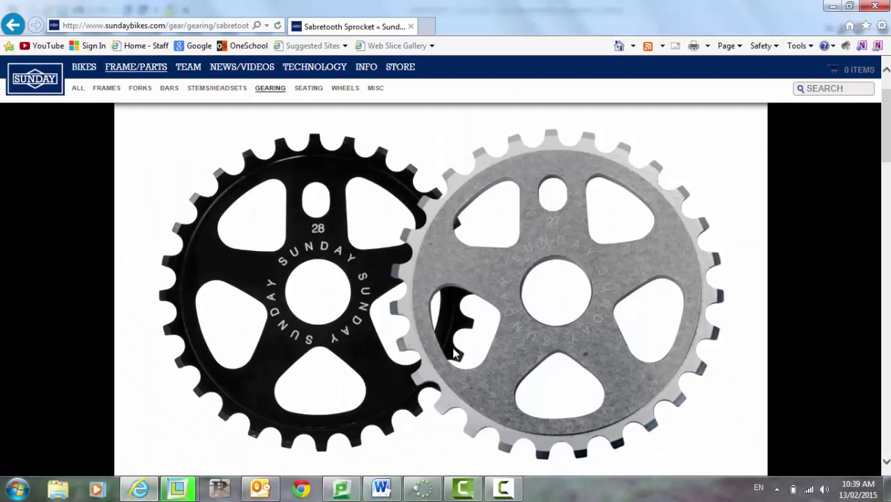
click(827, 10)
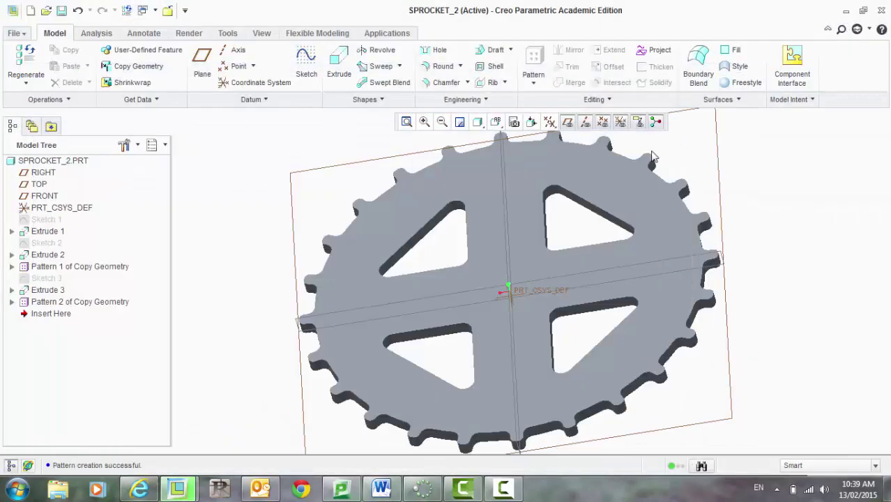
Start a sketch on the sprocket's flat face, oriented to the screen, and draw a circle about 49 mm in diameter at its centre
click(411, 213)
click(318, 61)
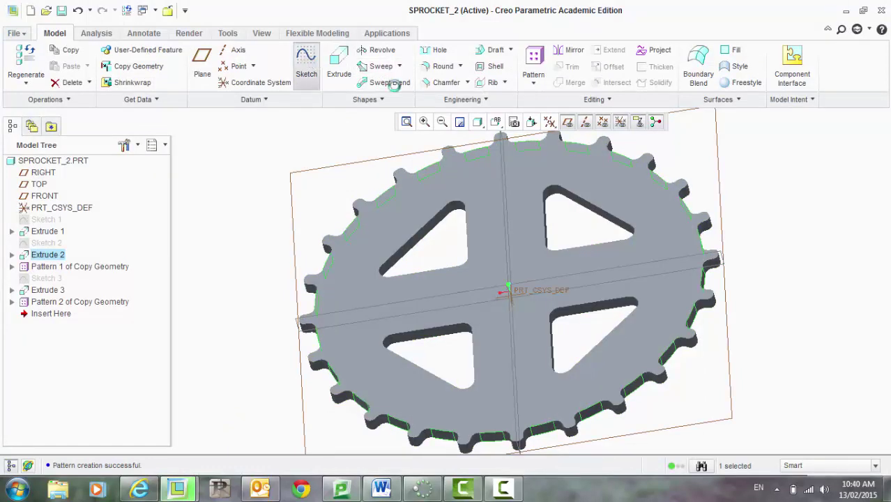
click(620, 122)
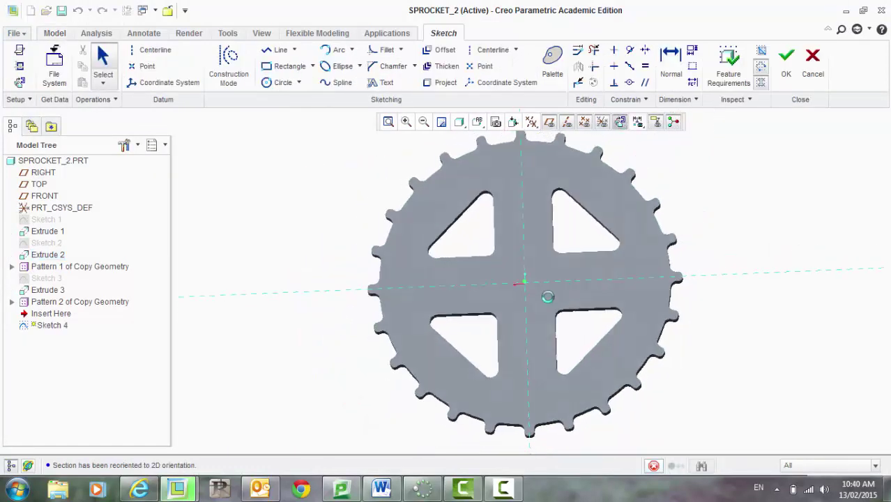
click(279, 83)
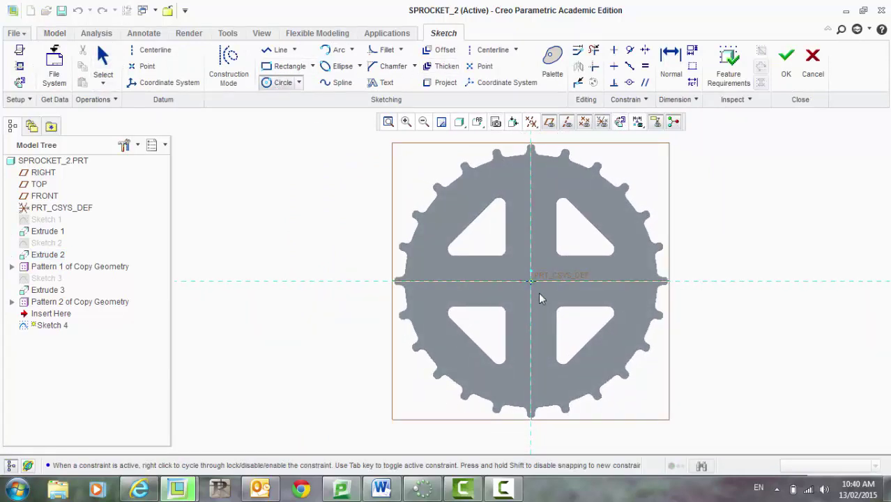
click(542, 301)
click(544, 303)
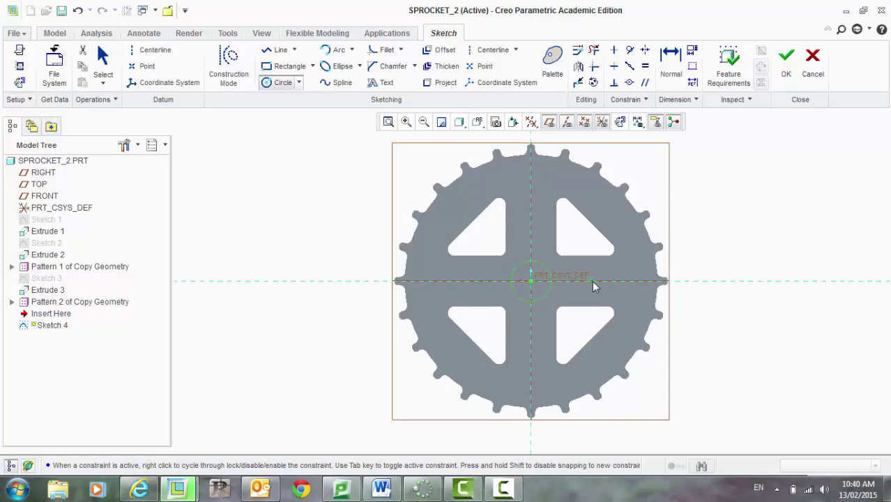
middle_click(521, 272)
Set the diameter of the central circle to 50 mm
double_click(493, 264)
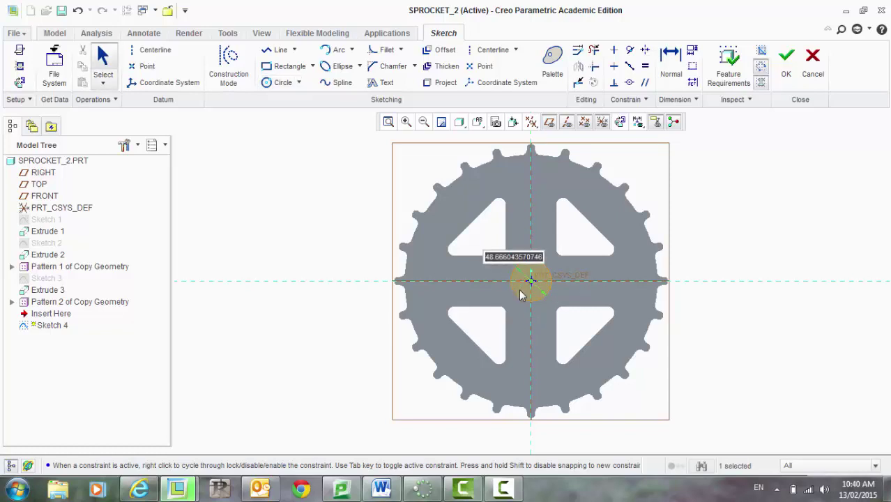
text(50)
key(Return)
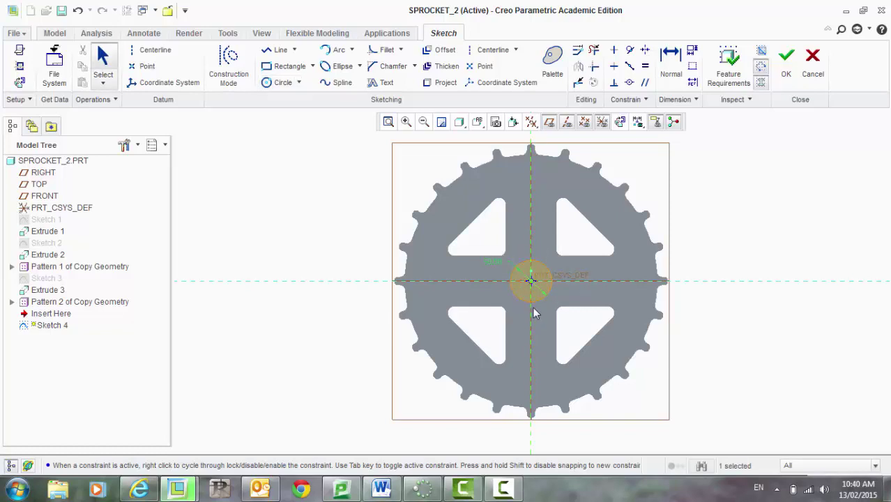
Finish the sketch and extrude the 50 mm circle into the sprocket as a material-removing cut 114.63 mm deep
click(786, 65)
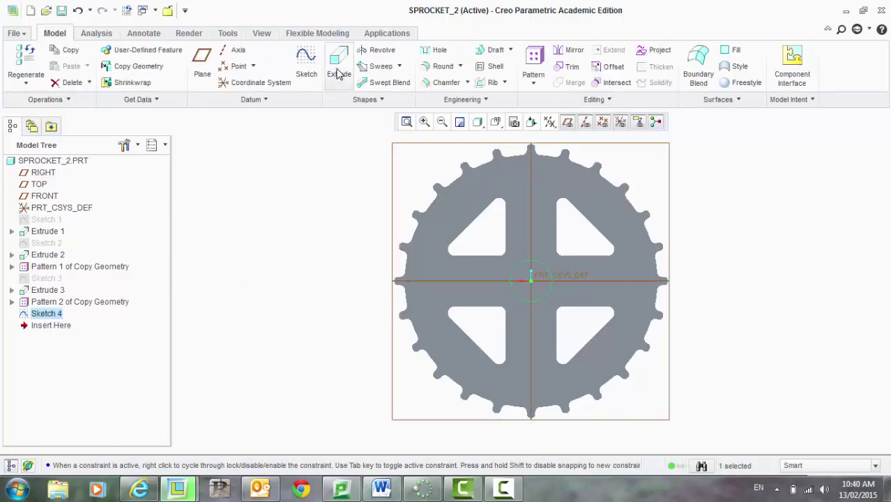
click(338, 68)
click(138, 68)
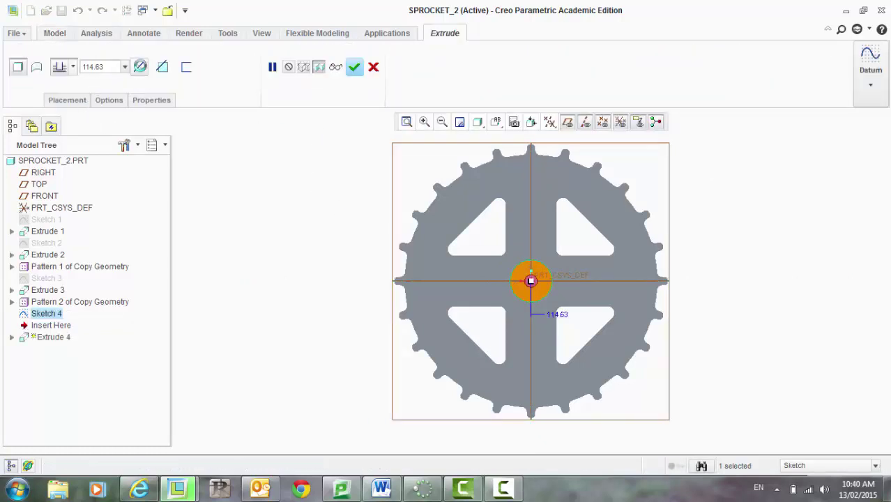
click(162, 66)
middle_drag(308, 245, 326, 204)
click(369, 66)
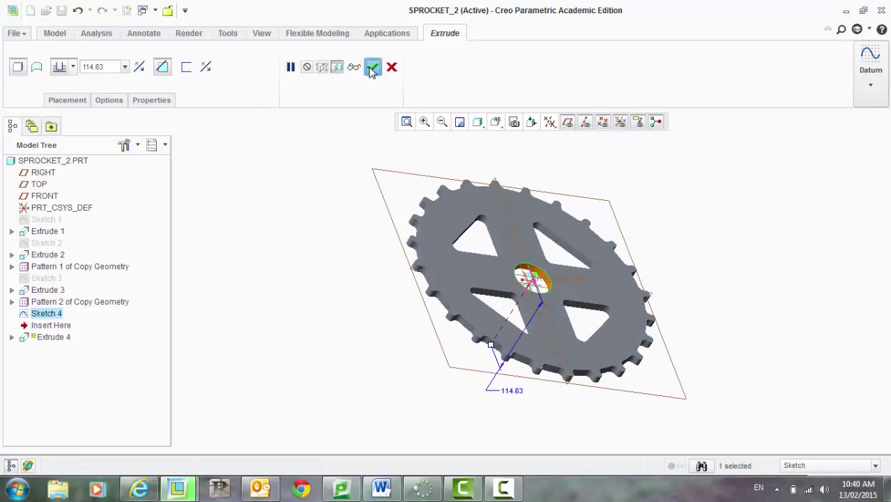
middle_drag(320, 292, 294, 277)
key(ctrl+d)
click(293, 444)
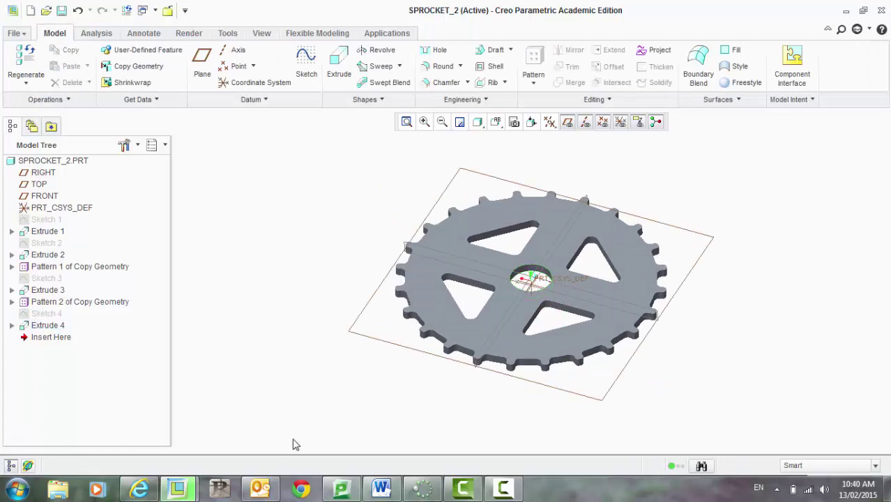
Start a sketch on the sprocket's flat face, oriented to the screen, and draw a circle about 265 mm in diameter centred on the bore
click(479, 224)
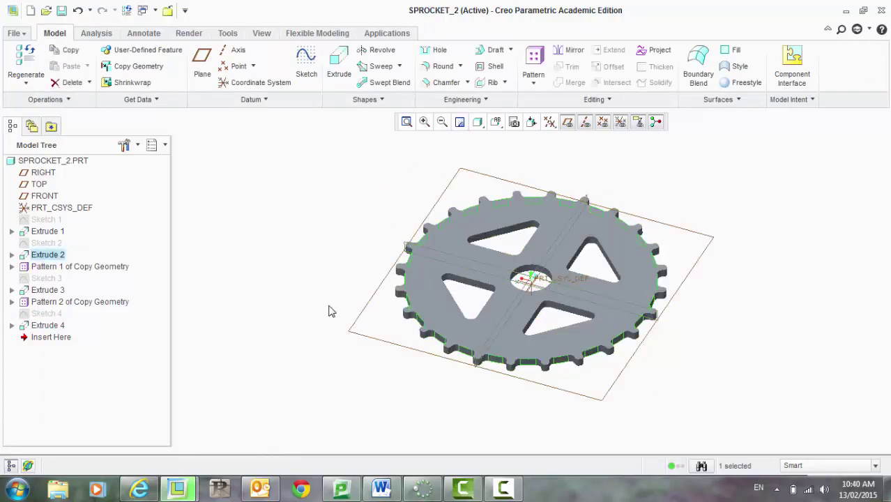
click(429, 294)
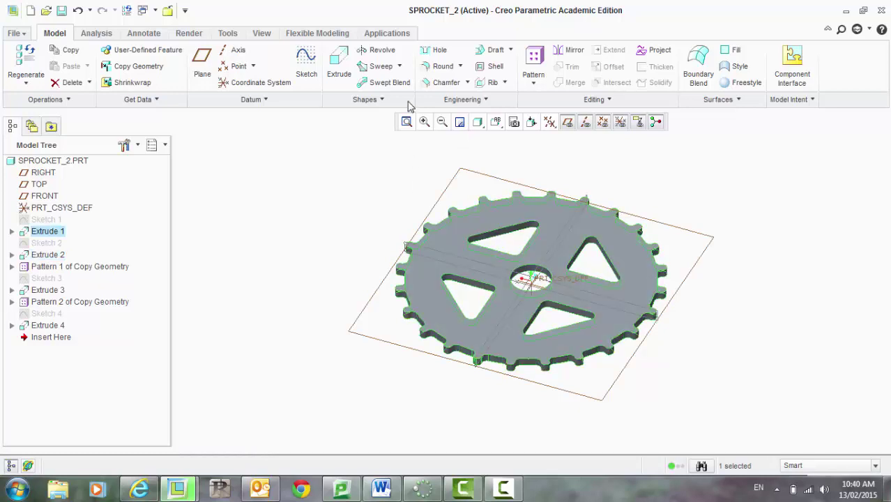
click(306, 61)
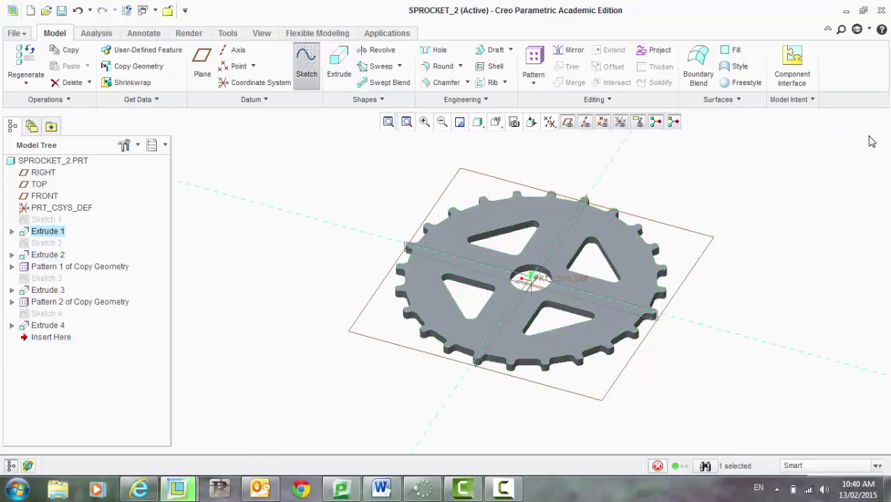
click(620, 121)
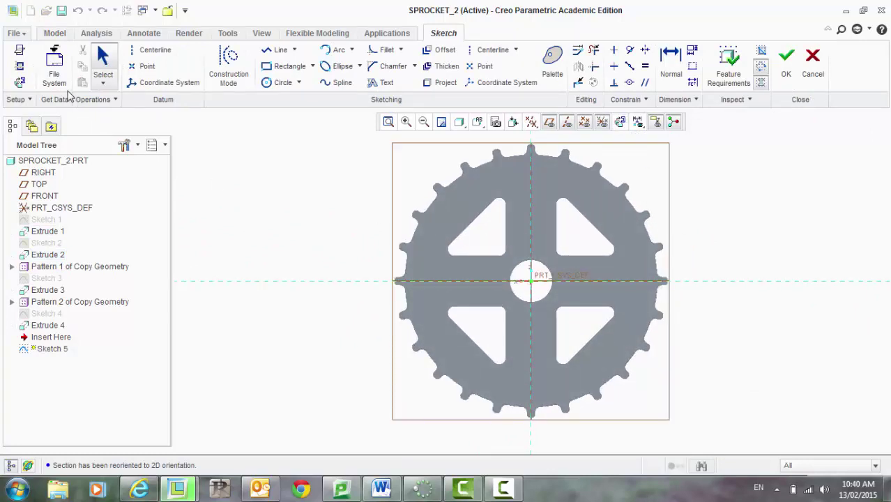
click(279, 82)
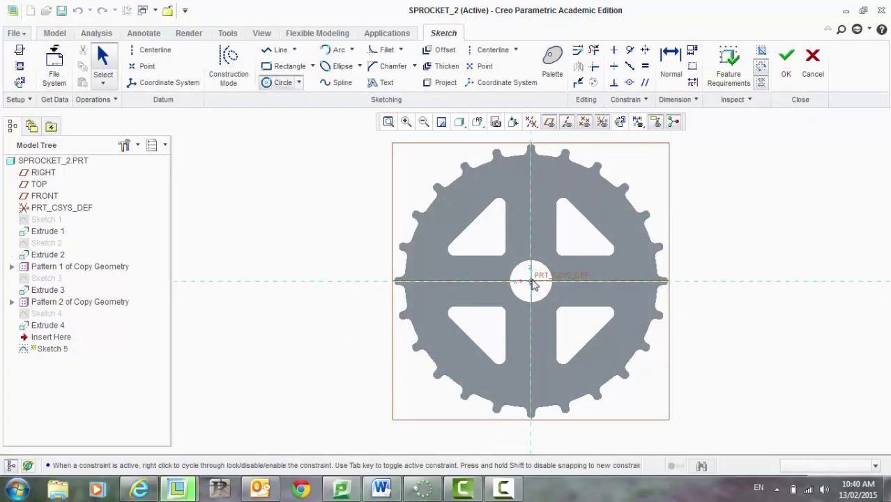
click(531, 281)
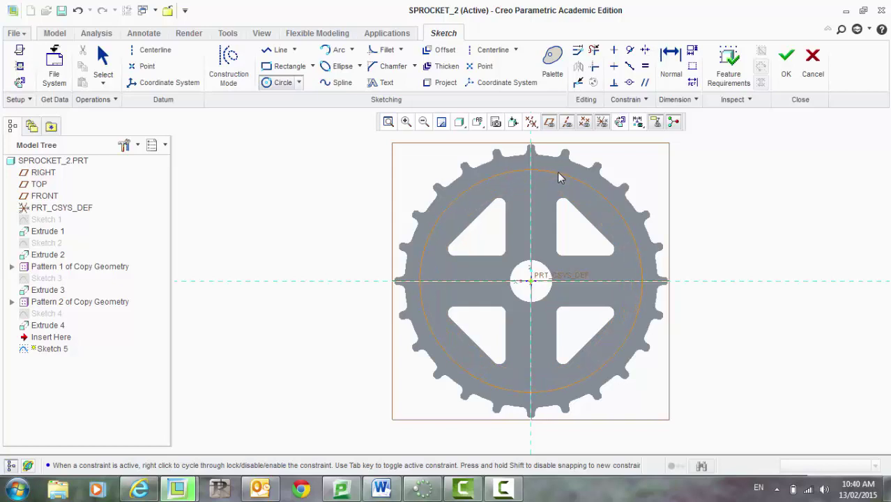
click(558, 176)
middle_click(786, 301)
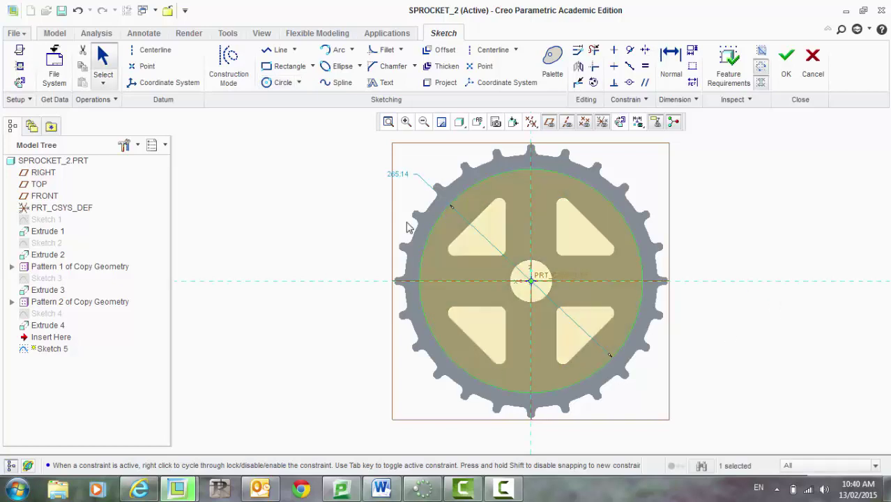
Set the diameter of the large circle to 260 mm and finish the sketch
double_click(396, 175)
text(2)
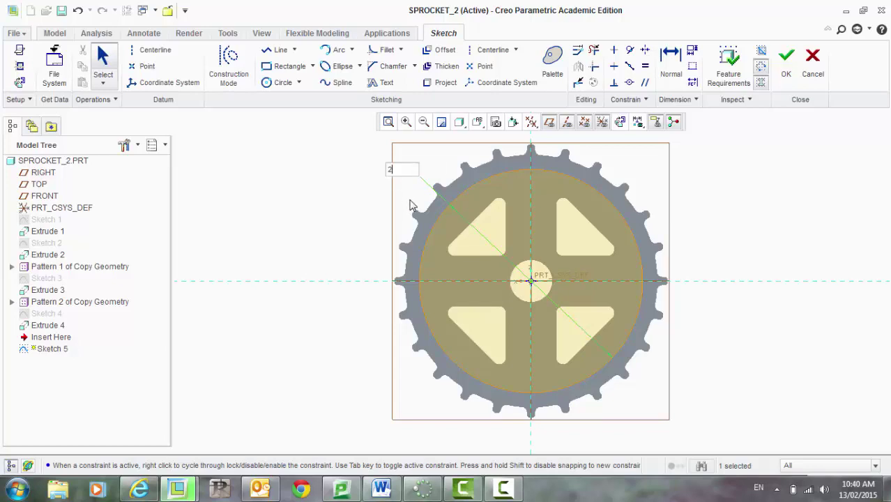
text(60)
key(Return)
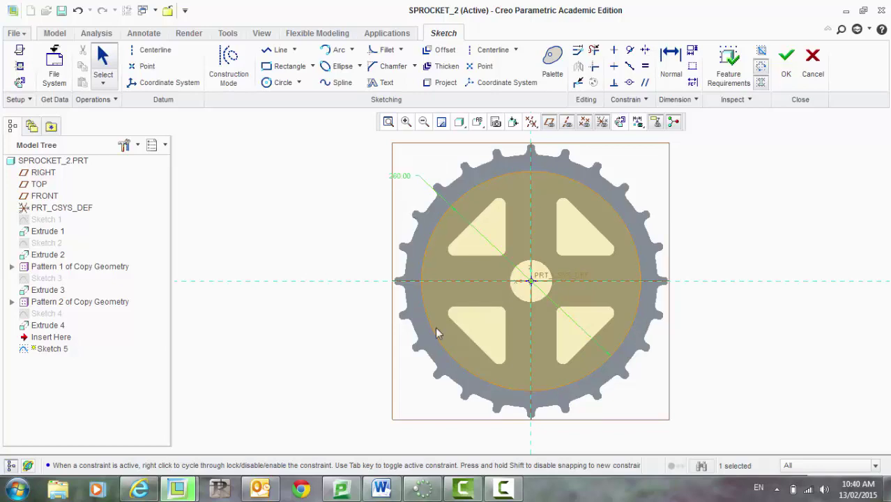
click(784, 69)
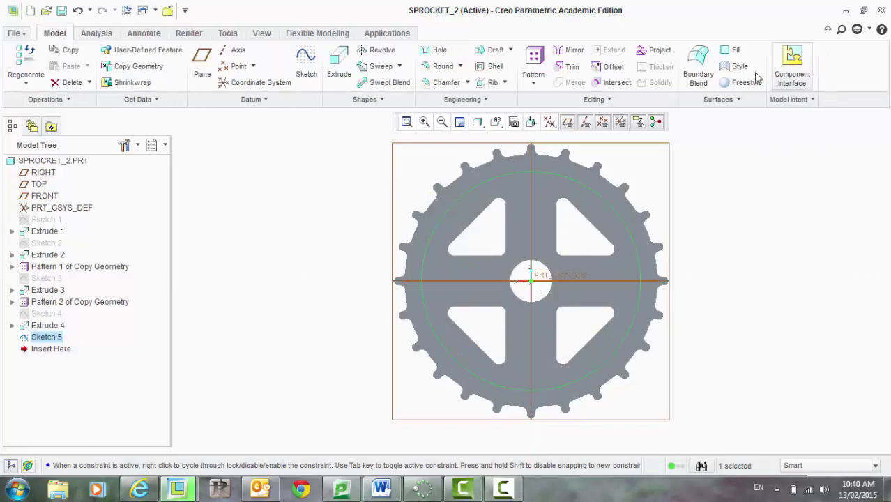
Start an extrusion of the 260 mm circle and make it a thickened, thin-walled ring instead of a solid disc
click(334, 78)
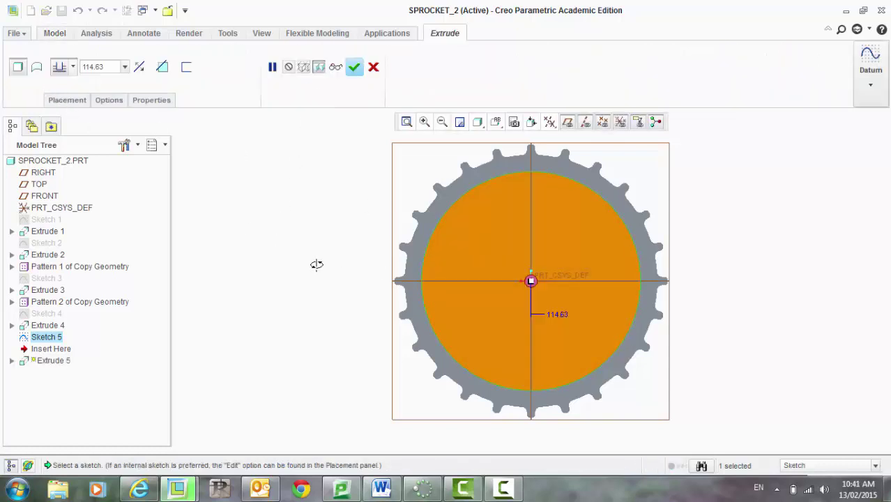
middle_drag(316, 264, 342, 249)
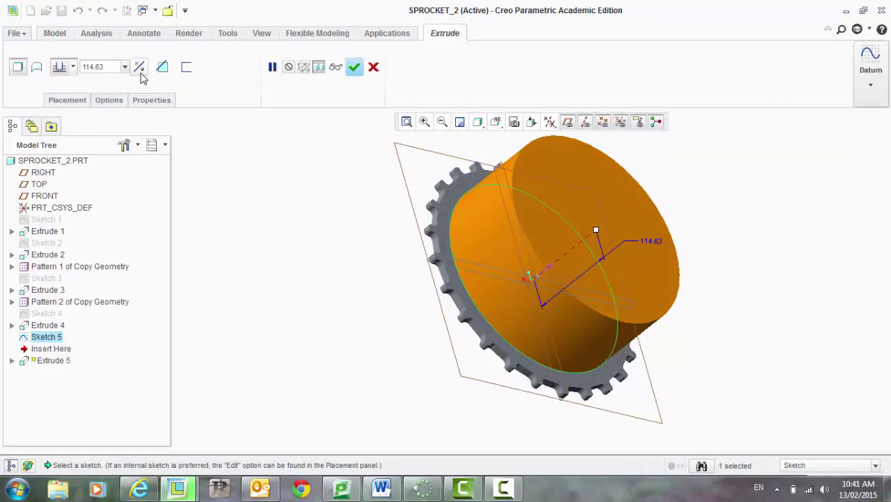
click(187, 67)
middle_drag(263, 220, 239, 233)
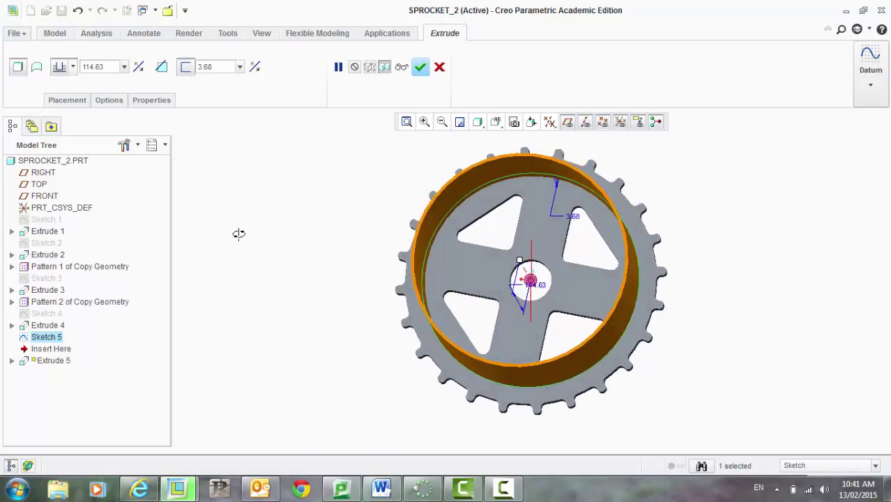